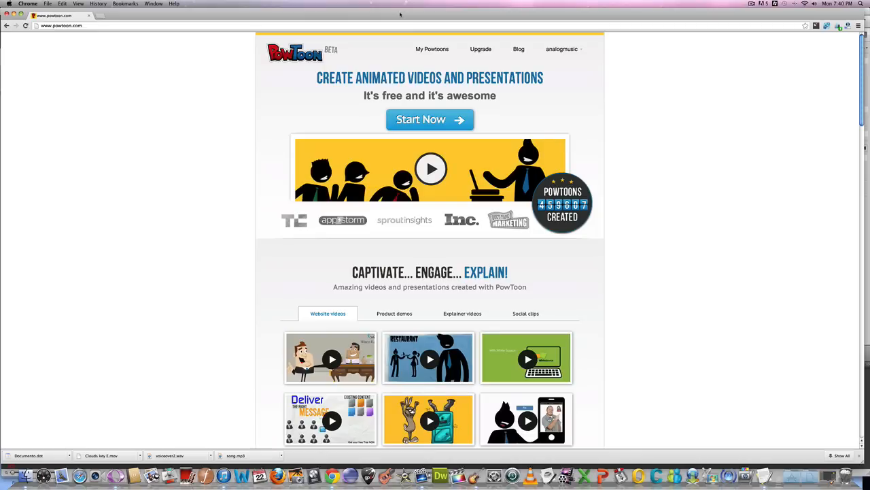
Create a new blank PowToon project titled "our first powtoon"
{"action": "left_click", "coordinate": [88, 26]}
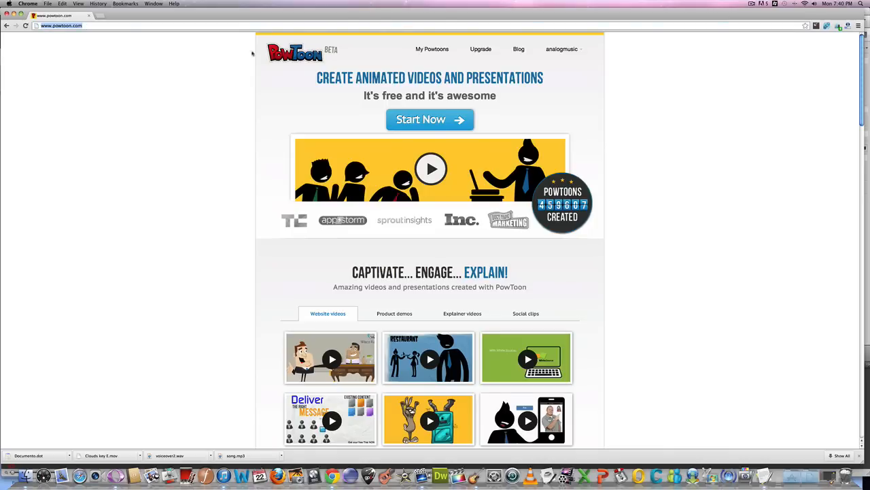
{"action": "left_click", "coordinate": [427, 121]}
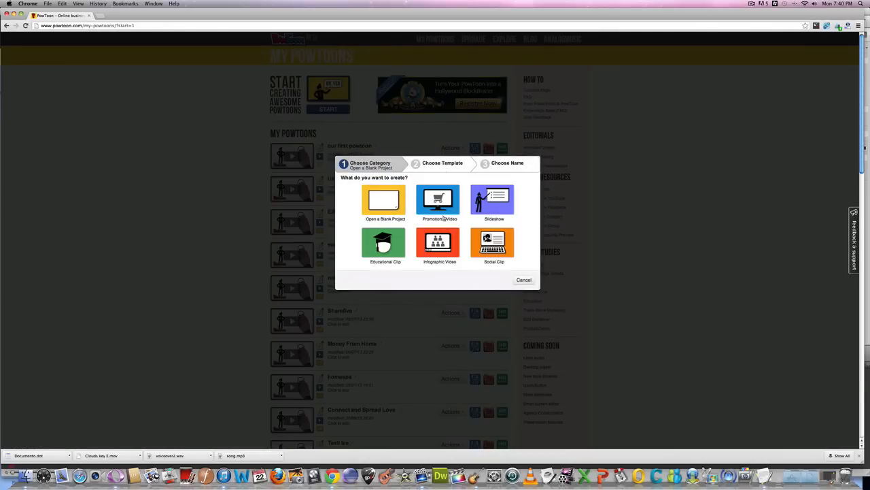
{"action": "left_click", "coordinate": [484, 211]}
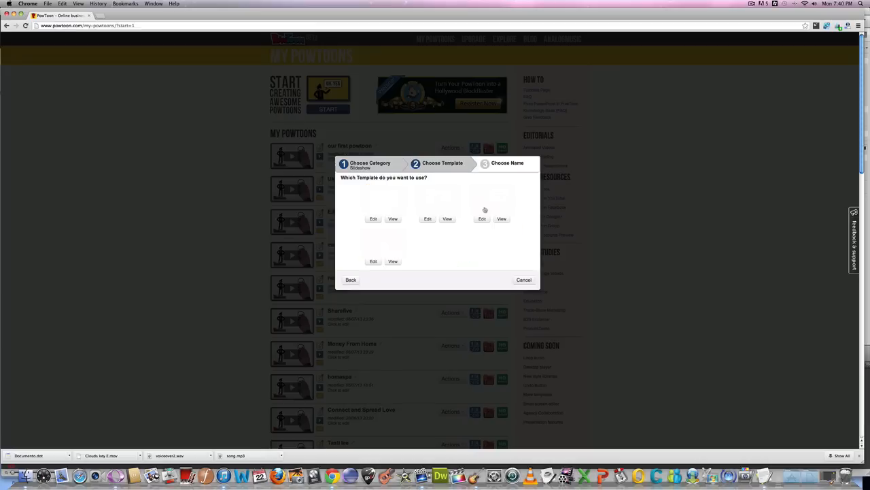
{"action": "left_click", "coordinate": [351, 280]}
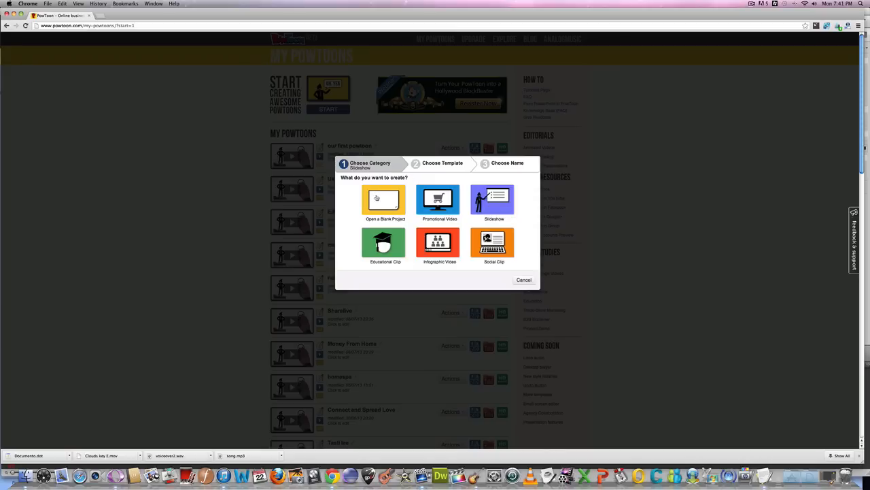
{"action": "left_click", "coordinate": [376, 197]}
{"action": "type", "text": "our first powtoon"}
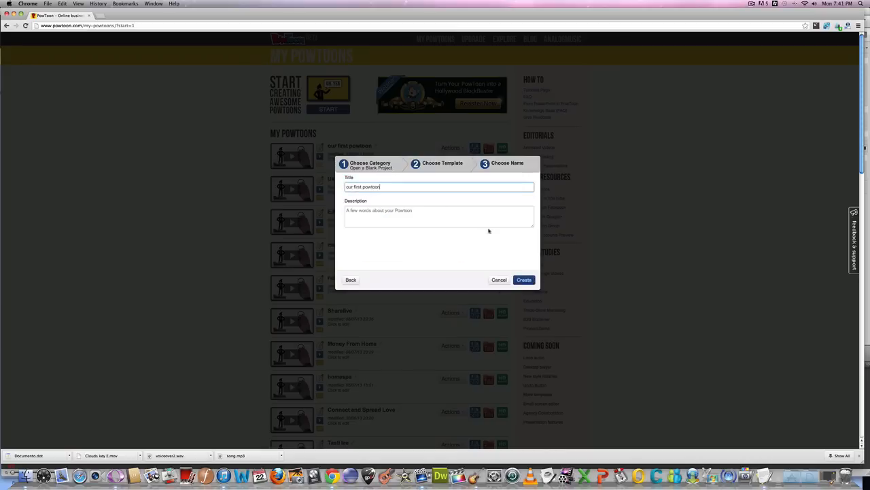
{"action": "left_click", "coordinate": [524, 279]}
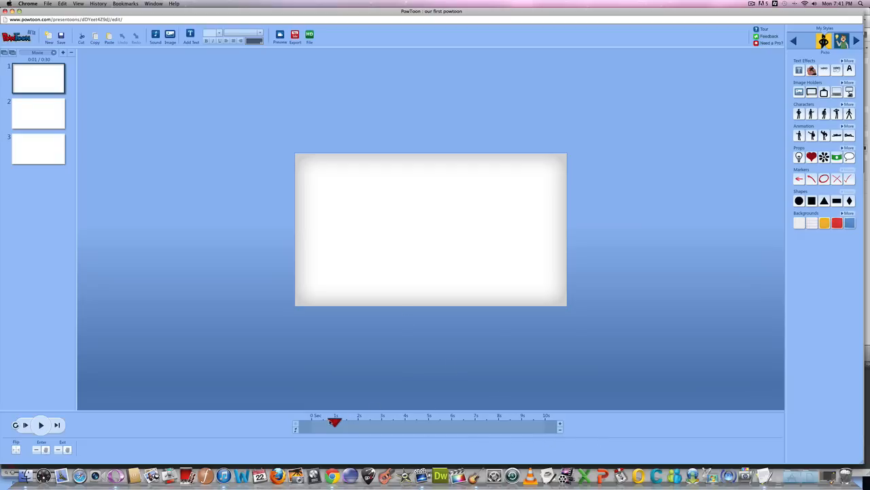
Try lengthening and shortening the first slide's duration on the timeline
{"action": "left_click", "coordinate": [561, 422]}
{"action": "left_click", "coordinate": [560, 429]}
{"action": "left_click", "coordinate": [561, 430]}
{"action": "left_click", "coordinate": [560, 429]}
{"action": "left_click", "coordinate": [560, 430]}
{"action": "left_click", "coordinate": [560, 430]}
{"action": "left_click", "coordinate": [560, 425]}
{"action": "left_click", "coordinate": [560, 425]}
{"action": "left_click", "coordinate": [560, 425]}
{"action": "left_click", "coordinate": [560, 426]}
{"action": "left_click", "coordinate": [560, 426]}
{"action": "left_click", "coordinate": [561, 426]}
{"action": "left_click", "coordinate": [561, 426]}
{"action": "left_click", "coordinate": [560, 426]}
{"action": "left_click", "coordinate": [560, 426]}
{"action": "left_click", "coordinate": [560, 430]}
{"action": "left_click", "coordinate": [560, 431]}
{"action": "left_click", "coordinate": [561, 430]}
{"action": "left_click", "coordinate": [560, 430]}
{"action": "left_click", "coordinate": [560, 431]}
{"action": "left_click", "coordinate": [560, 431]}
{"action": "left_click", "coordinate": [560, 431]}
{"action": "left_click", "coordinate": [561, 431]}
{"action": "left_click", "coordinate": [560, 431]}
Delete the second and third slides so that only the first slide remains
{"action": "left_click", "coordinate": [48, 119]}
{"action": "left_click", "coordinate": [36, 149]}
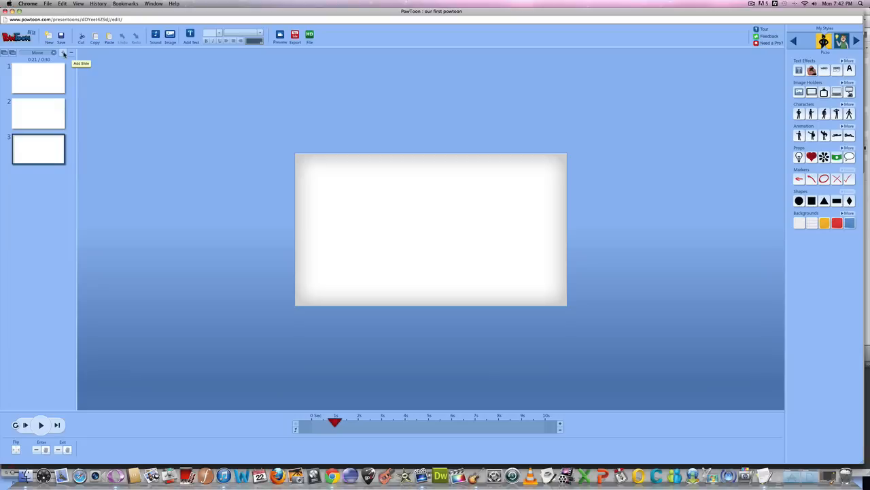
{"action": "left_click", "coordinate": [71, 52]}
{"action": "left_click", "coordinate": [70, 53]}
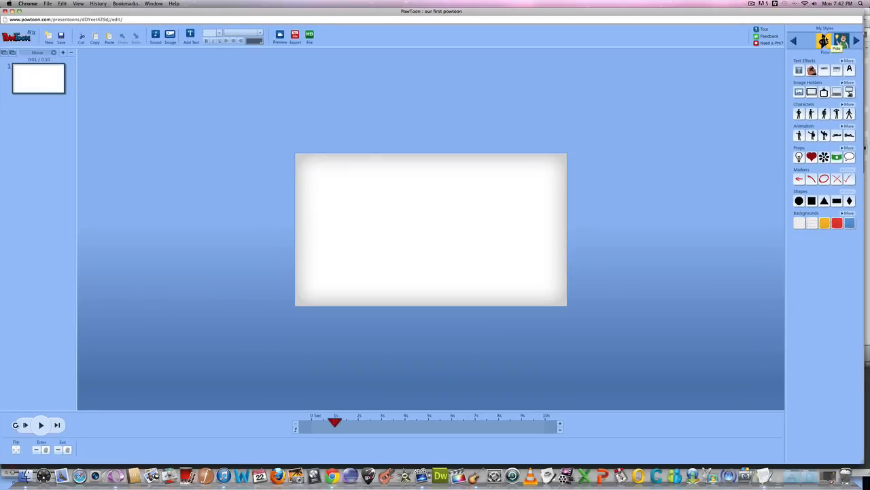
Browse the available library styles, including Marker and Mini Town, and return to the Picto style
{"action": "left_click", "coordinate": [842, 41]}
{"action": "left_click", "coordinate": [840, 41]}
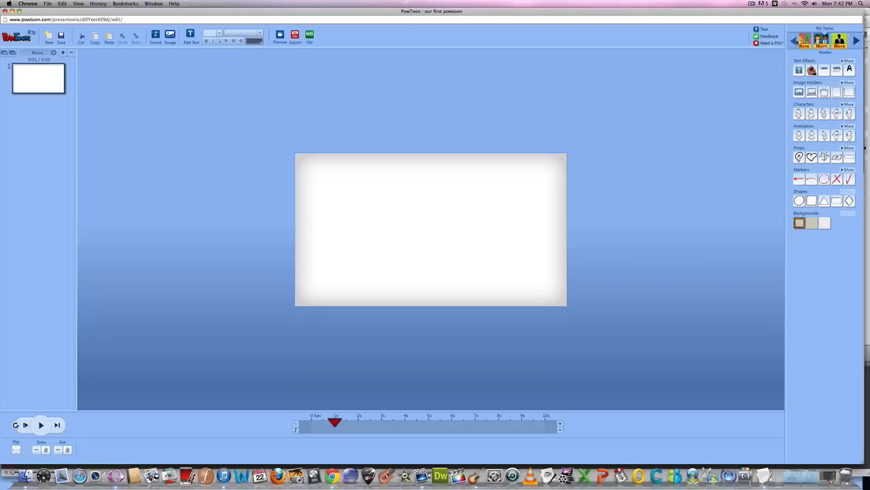
{"action": "left_click", "coordinate": [796, 41]}
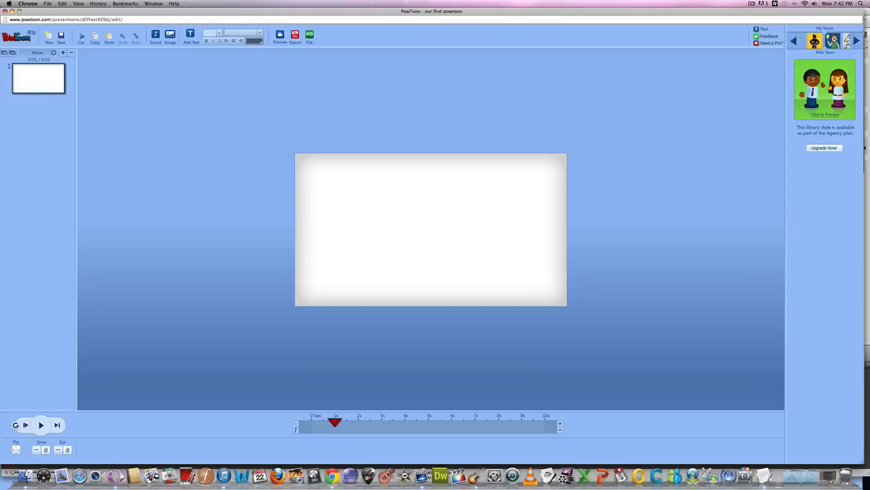
{"action": "left_click", "coordinate": [823, 42]}
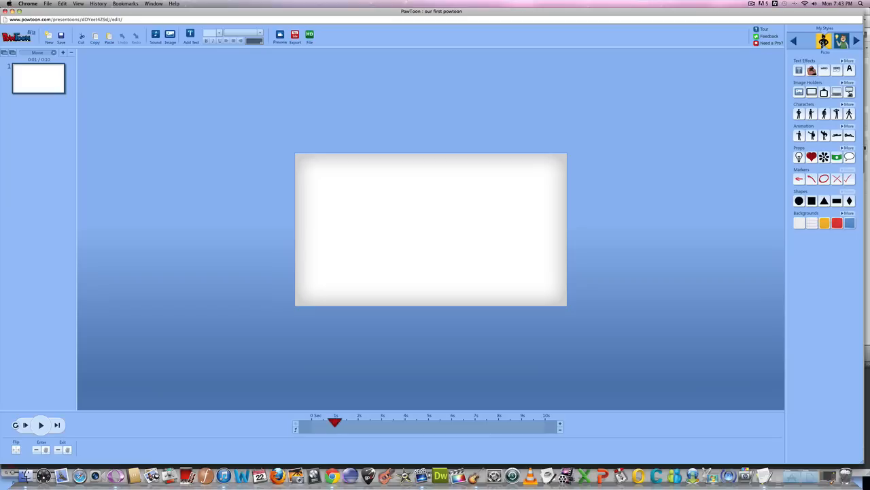
Try the paper, lined, red, orange, yellow and green Picto backgrounds on the slide and return to plain white
{"action": "left_click", "coordinate": [845, 213]}
{"action": "left_click", "coordinate": [800, 222]}
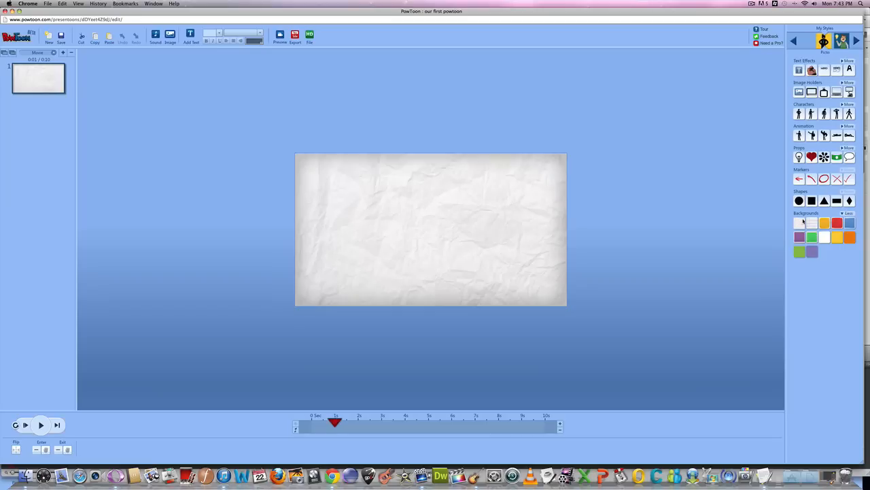
{"action": "left_click", "coordinate": [812, 223]}
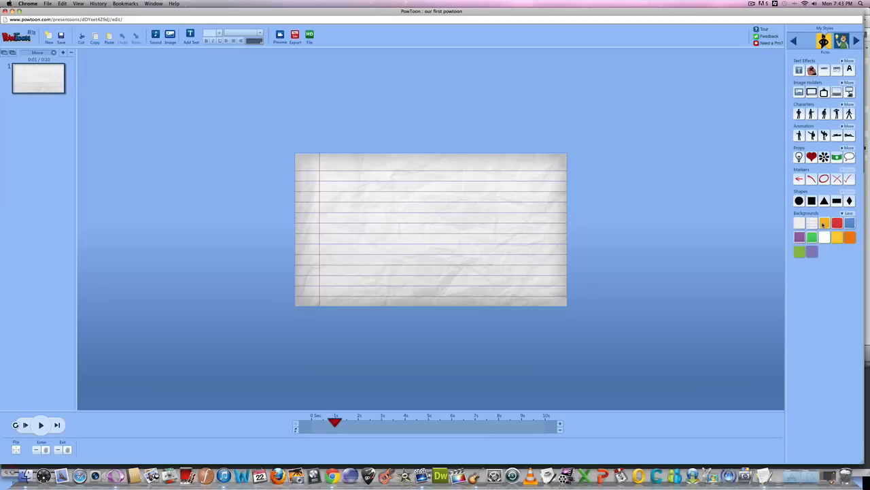
{"action": "left_click", "coordinate": [823, 223]}
{"action": "left_click", "coordinate": [837, 224]}
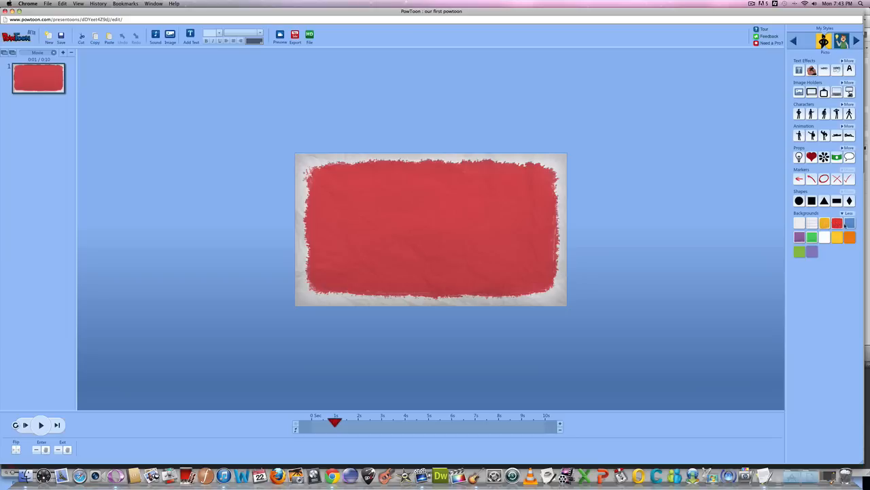
{"action": "left_click", "coordinate": [849, 225]}
{"action": "left_click", "coordinate": [850, 237]}
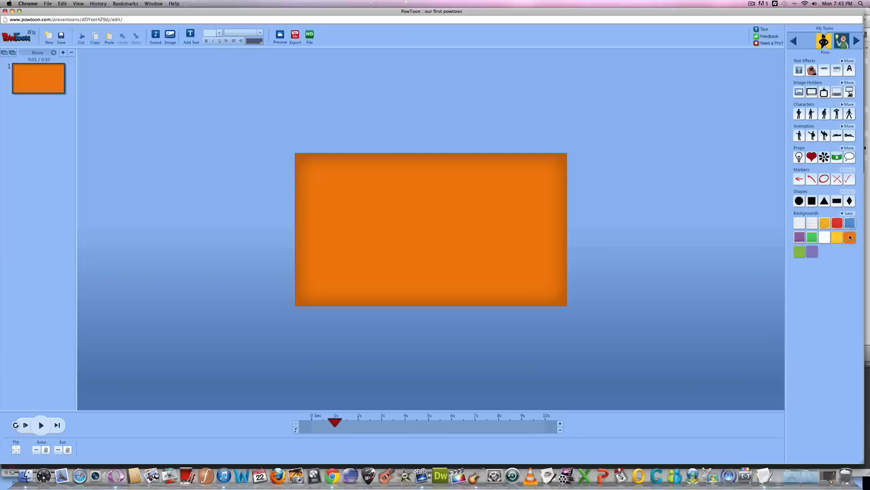
{"action": "left_click", "coordinate": [841, 236]}
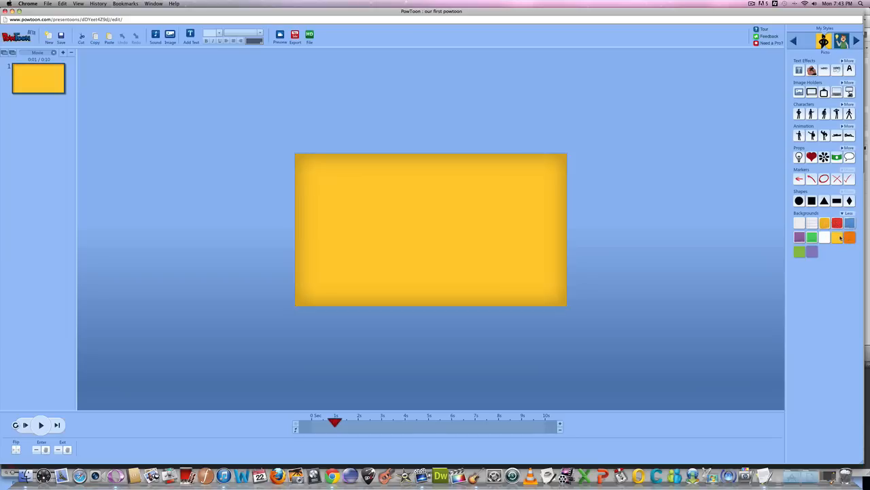
{"action": "left_click", "coordinate": [824, 238]}
{"action": "left_click", "coordinate": [809, 237]}
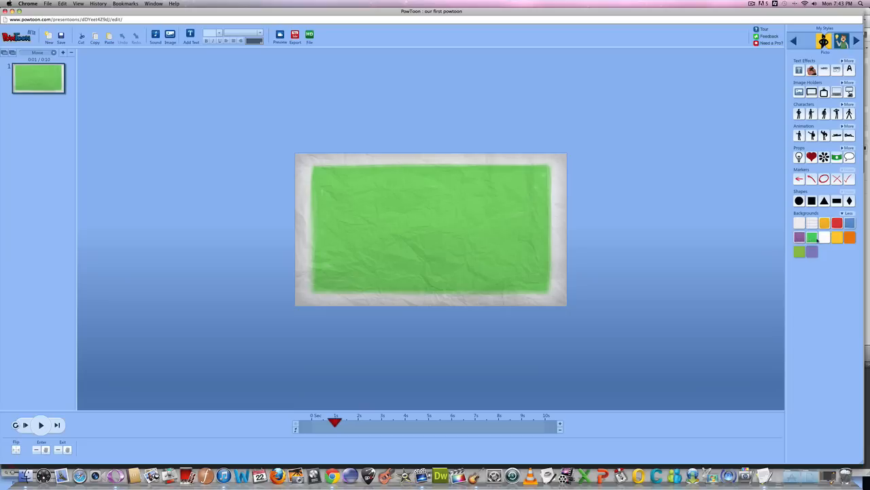
{"action": "left_click", "coordinate": [824, 238]}
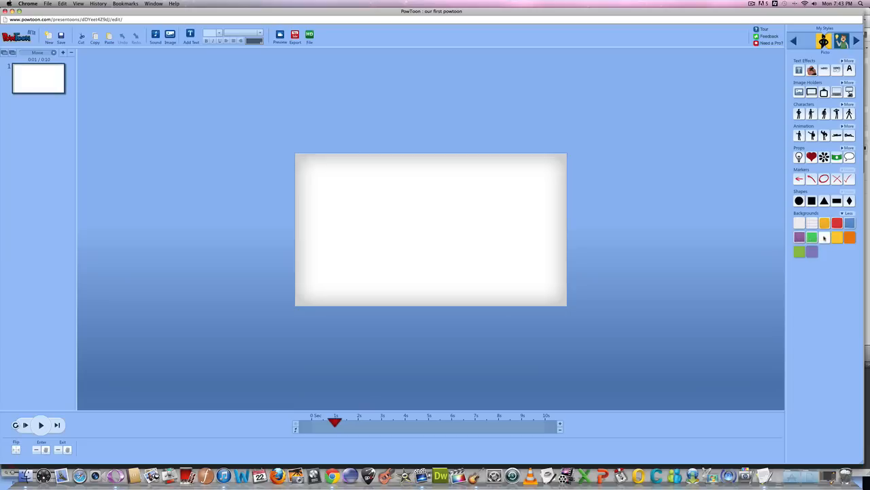
Look through the Picto animated figures and add the flexing muscleman to the slide
{"action": "left_click", "coordinate": [845, 127]}
{"action": "mouse_move", "coordinate": [800, 136]}
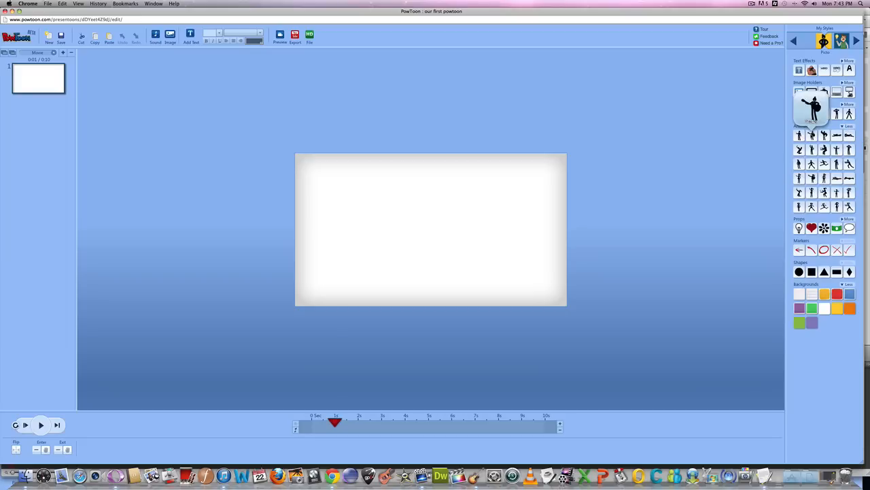
{"action": "mouse_move", "coordinate": [812, 149]}
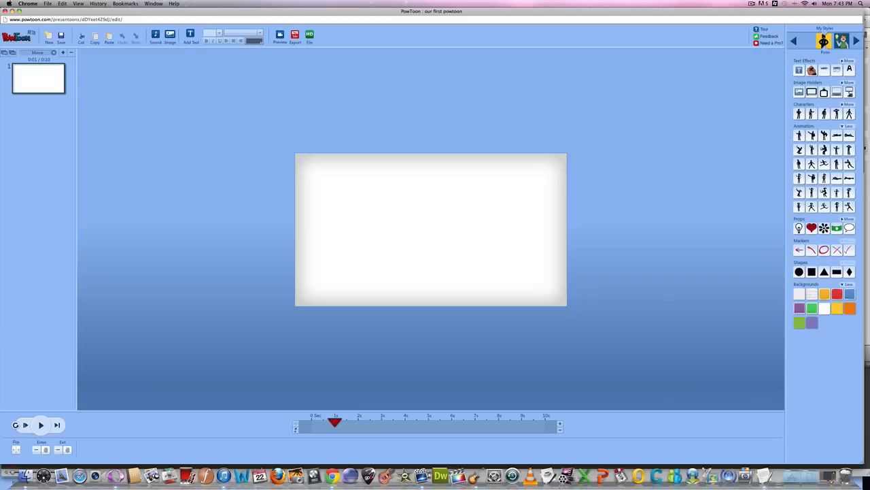
{"action": "mouse_move", "coordinate": [811, 113]}
{"action": "left_click", "coordinate": [824, 114]}
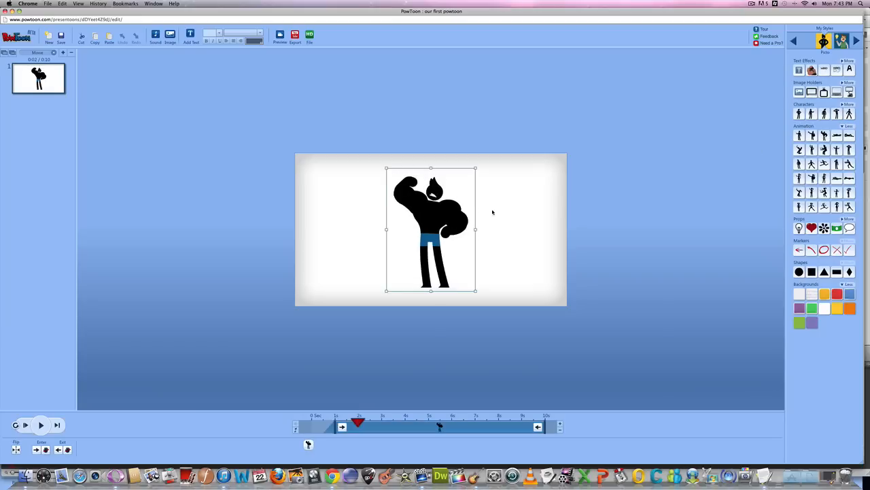
Move the muscleman down to stand on the slide's lower edge and scale it down slightly
{"action": "left_click_drag", "start_coordinate": [447, 221], "coordinate": [446, 232]}
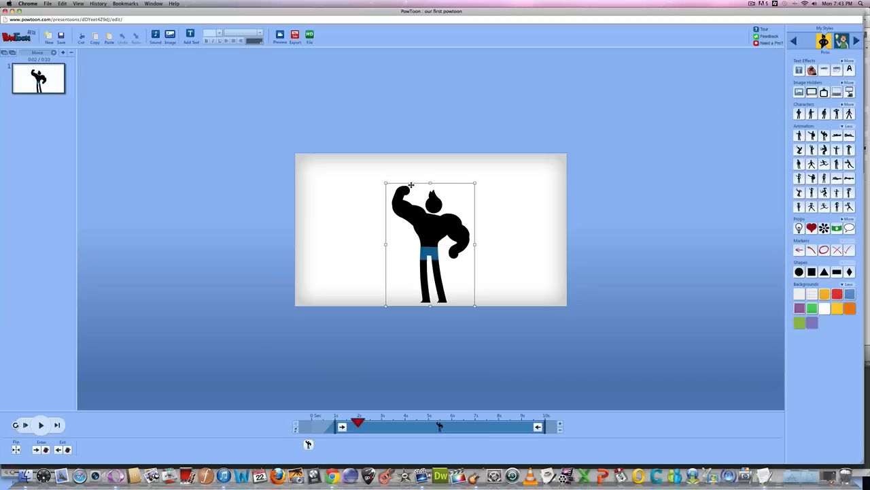
{"action": "mouse_move", "coordinate": [474, 184]}
{"action": "left_mouse_down"}
{"action": "mouse_move", "coordinate": [410, 243]}
{"action": "mouse_move", "coordinate": [466, 216]}
{"action": "mouse_move", "coordinate": [510, 162]}
{"action": "mouse_move", "coordinate": [464, 177]}
{"action": "mouse_move", "coordinate": [432, 207]}
{"action": "mouse_move", "coordinate": [486, 188]}
{"action": "mouse_move", "coordinate": [477, 191]}
{"action": "left_mouse_up"}
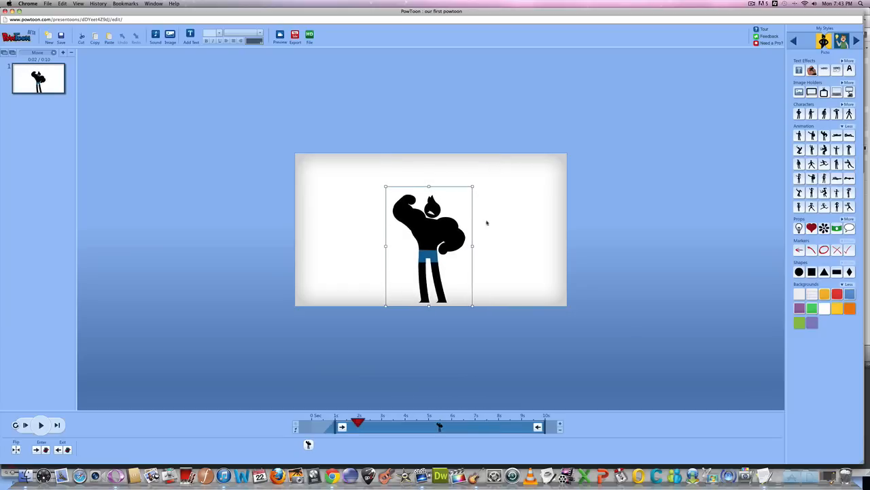
{"action": "left_click", "coordinate": [490, 236]}
{"action": "left_click", "coordinate": [433, 261]}
Shorten the muscleman's time on the timeline so that it exits at 6 seconds
{"action": "left_click_drag", "start_coordinate": [338, 427], "coordinate": [429, 427]}
{"action": "left_click_drag", "start_coordinate": [354, 425], "coordinate": [342, 427]}
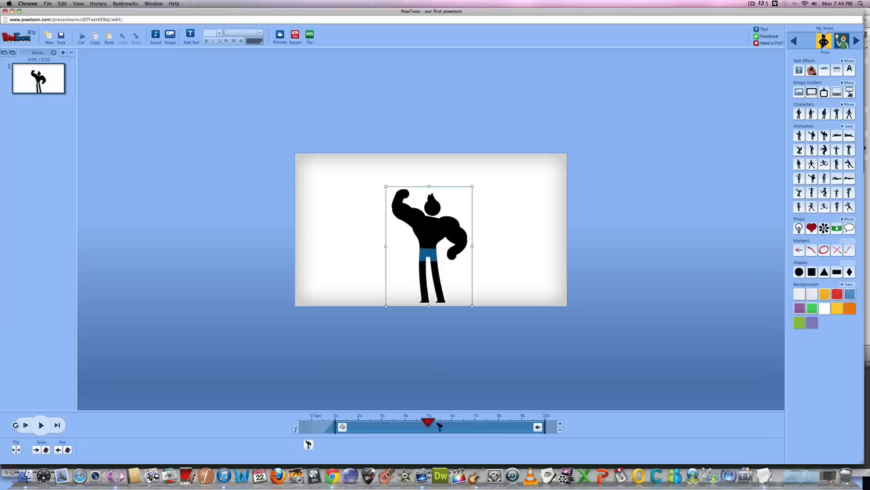
{"action": "left_click_drag", "start_coordinate": [544, 425], "coordinate": [450, 425]}
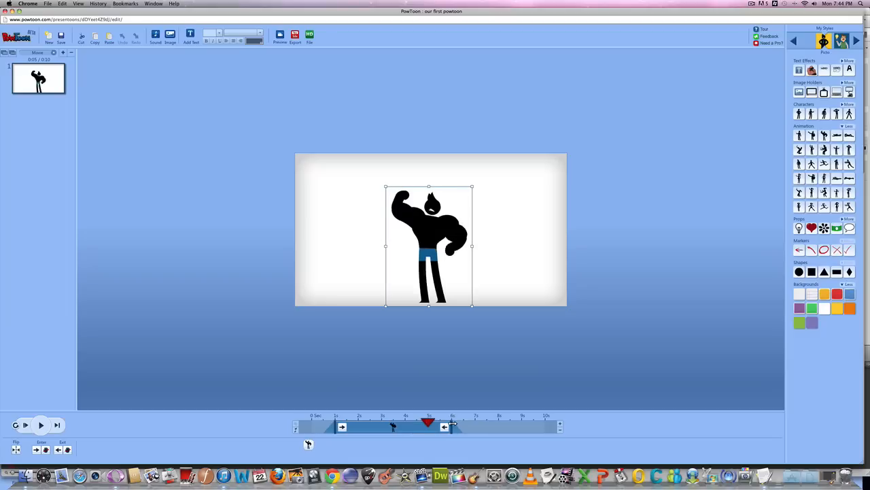
Preview the slide, try Fade as the muscleman's entrance effect, and set the entrance effect to Pop
{"action": "left_click", "coordinate": [342, 427]}
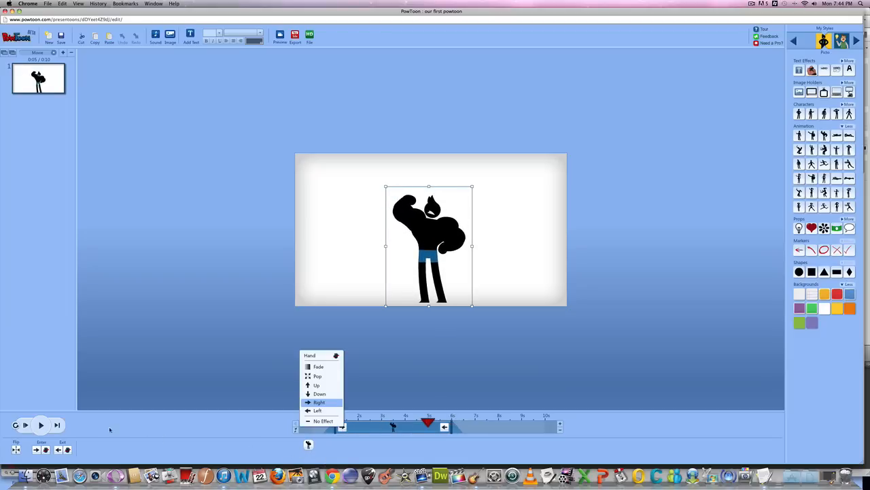
{"action": "left_click", "coordinate": [26, 425]}
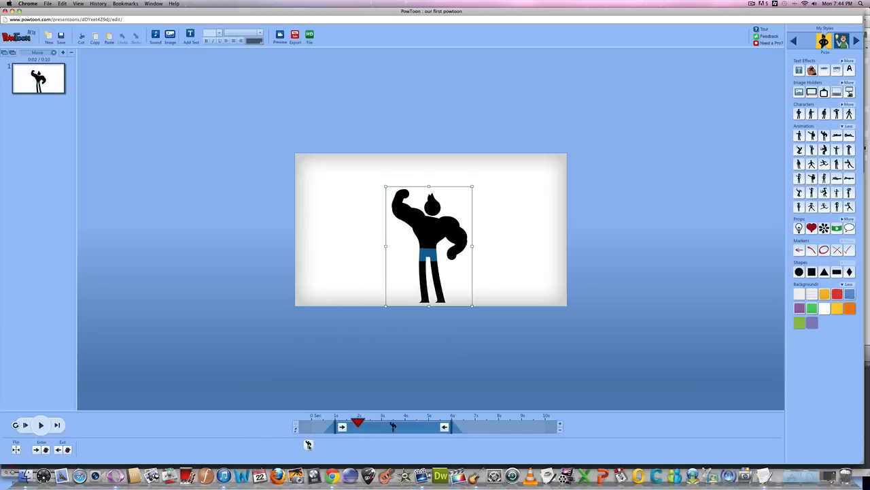
{"action": "left_click", "coordinate": [342, 427]}
{"action": "left_click", "coordinate": [320, 367]}
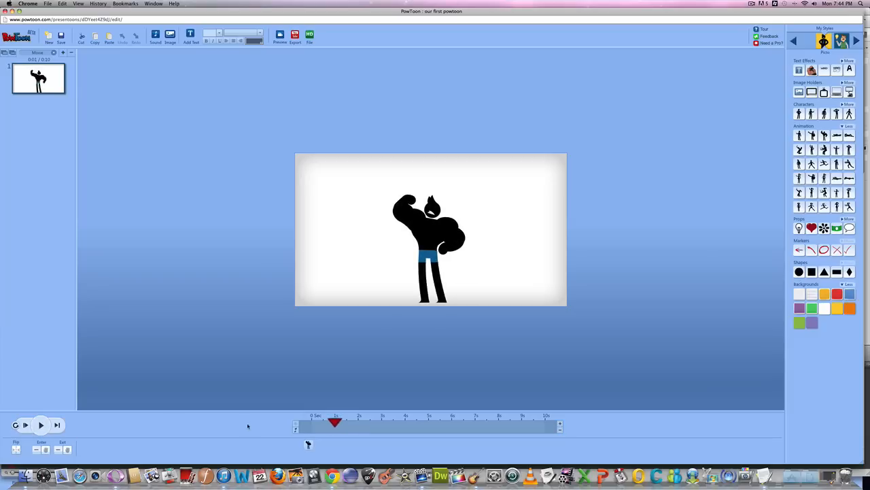
{"action": "left_click", "coordinate": [342, 427]}
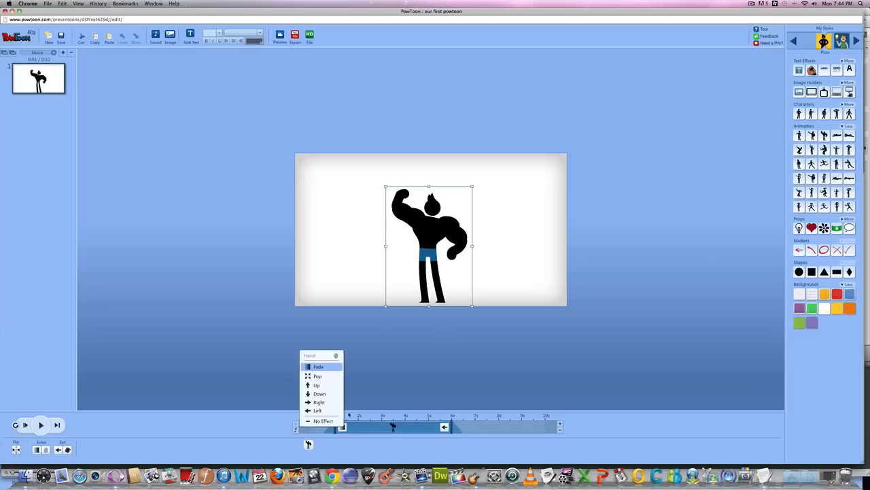
{"action": "left_click", "coordinate": [318, 370]}
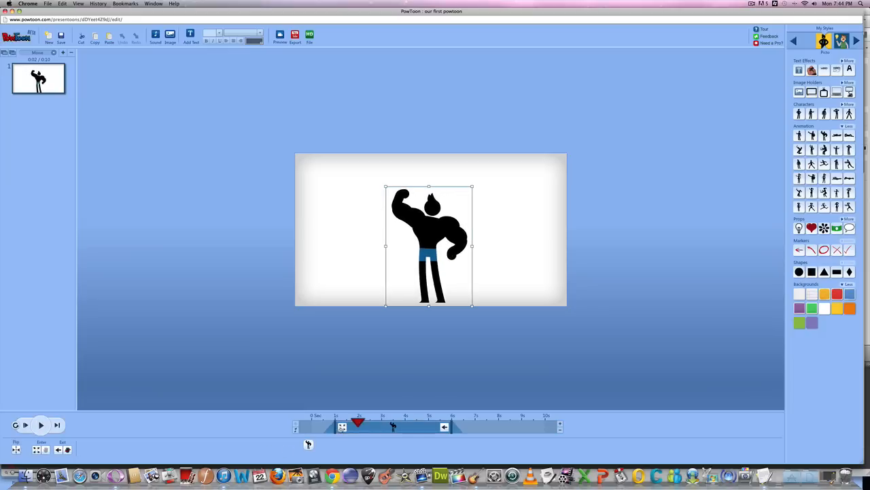
Extend the muscleman's exit to 9 seconds on the timeline and set its exit effect to Down
{"action": "left_click_drag", "start_coordinate": [447, 427], "coordinate": [515, 427]}
{"action": "left_click", "coordinate": [514, 427]}
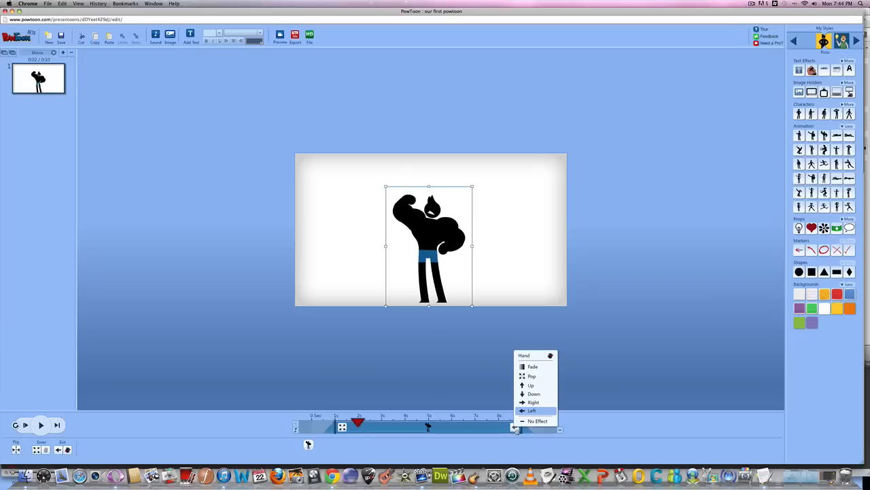
{"action": "left_click", "coordinate": [531, 396]}
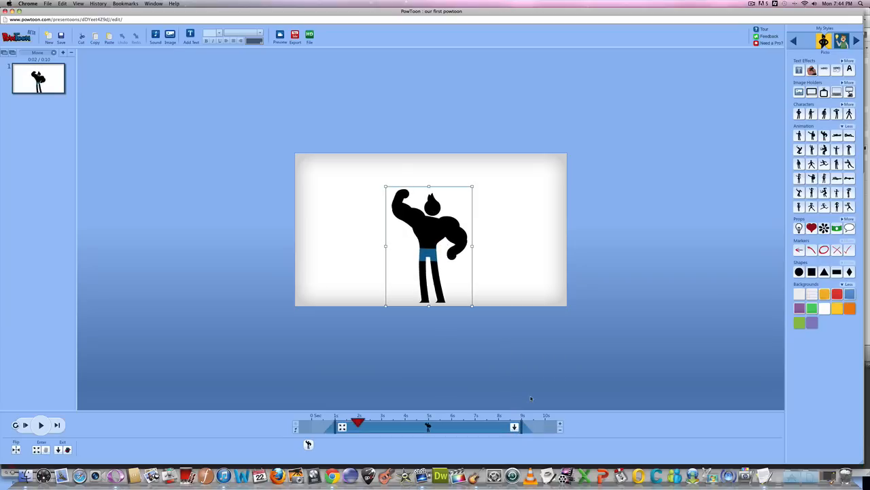
{"action": "left_click", "coordinate": [624, 373]}
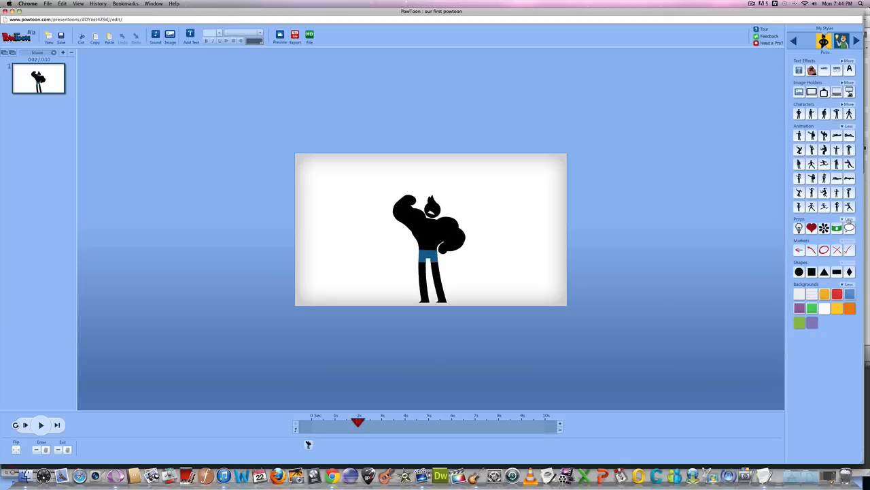
Add the barbell from the full set of Picto props to the slide
{"action": "left_click", "coordinate": [848, 220]}
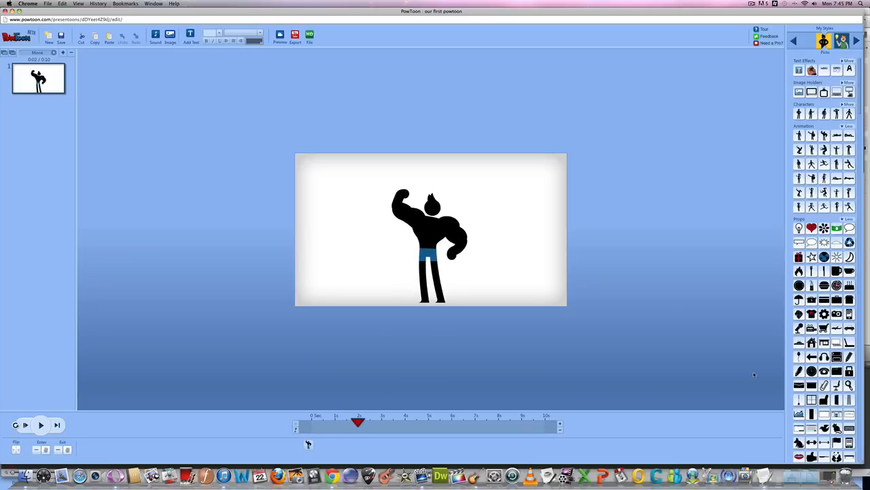
{"action": "left_click", "coordinate": [824, 442]}
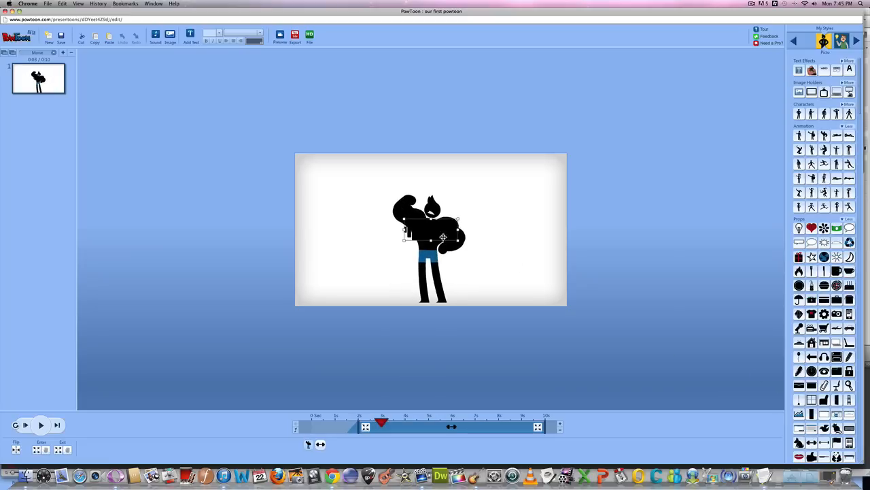
Move the barbell to the floor beside the muscleman's feet and add the cat prop at 4 seconds on his other side
{"action": "left_click_drag", "start_coordinate": [435, 230], "coordinate": [393, 293]}
{"action": "left_click", "coordinate": [483, 300]}
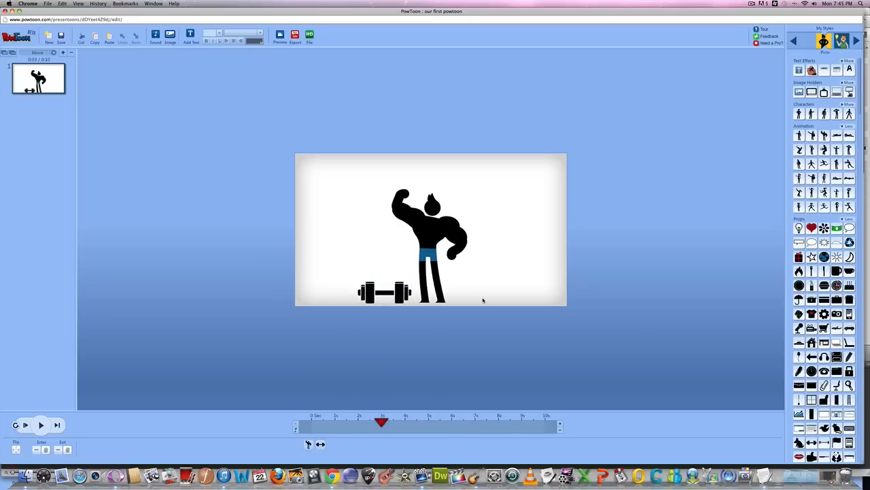
{"action": "left_click_drag", "start_coordinate": [381, 421], "coordinate": [404, 421]}
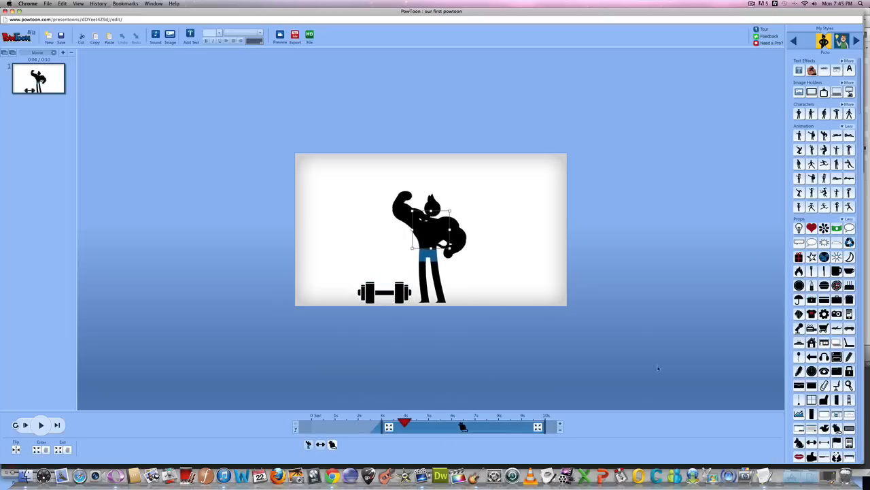
{"action": "left_click", "coordinate": [437, 223]}
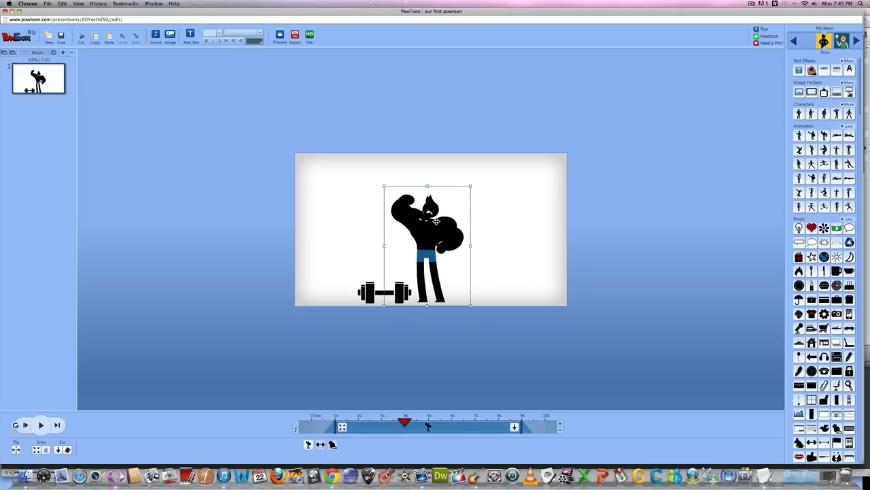
{"action": "left_click_drag", "start_coordinate": [837, 456], "coordinate": [463, 277]}
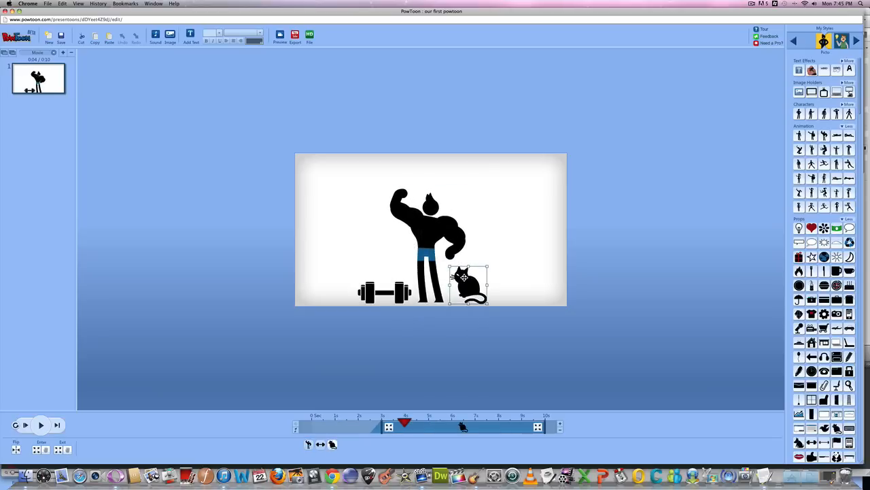
{"action": "left_click", "coordinate": [393, 397]}
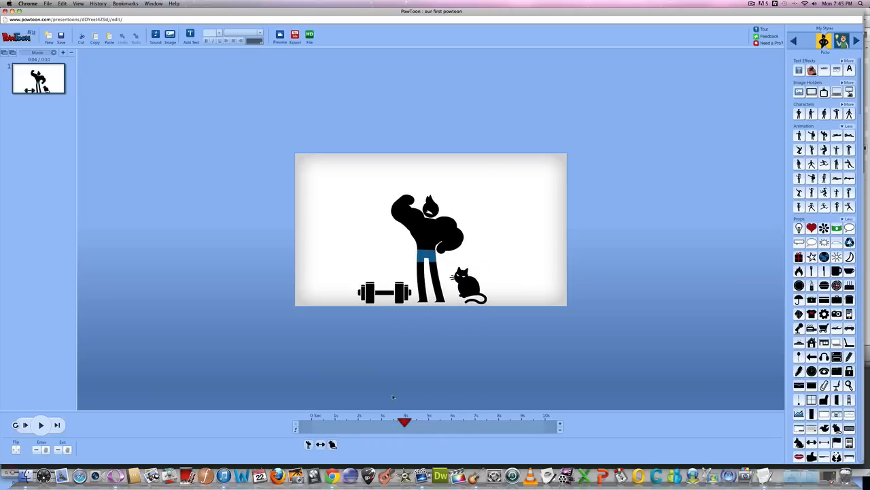
Set the cat's entrance effect to Fade
{"action": "left_click", "coordinate": [331, 443]}
{"action": "left_click", "coordinate": [320, 443]}
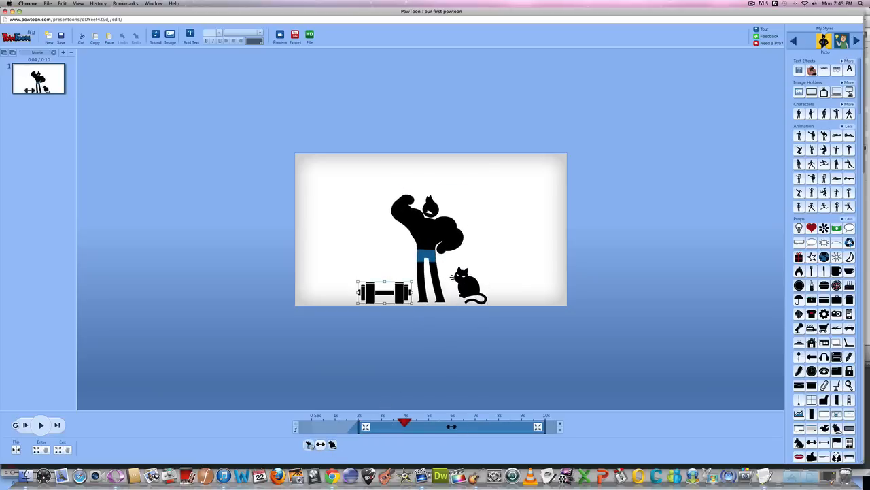
{"action": "left_click_drag", "start_coordinate": [452, 427], "coordinate": [427, 427]}
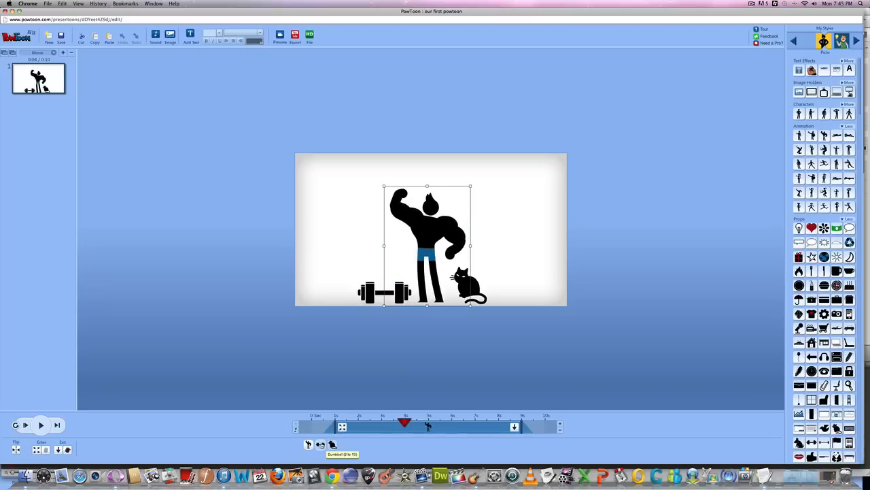
{"action": "left_click", "coordinate": [469, 282]}
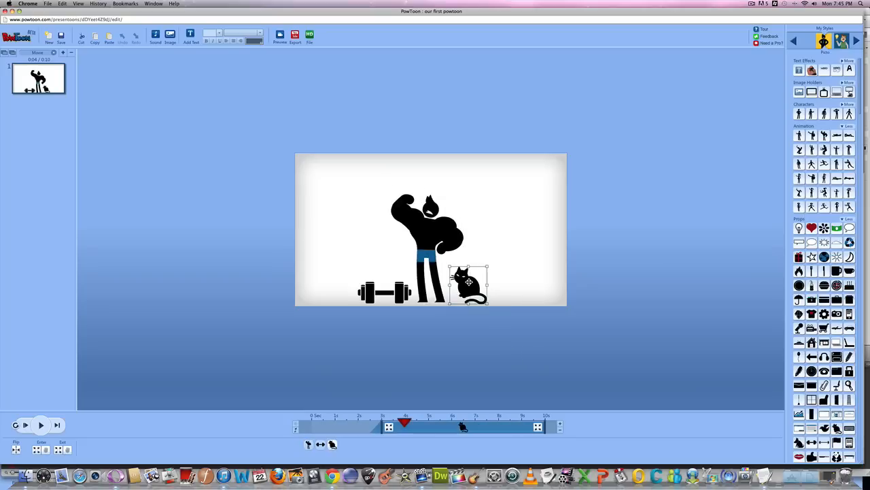
{"action": "left_click", "coordinate": [387, 426]}
{"action": "left_click", "coordinate": [370, 365]}
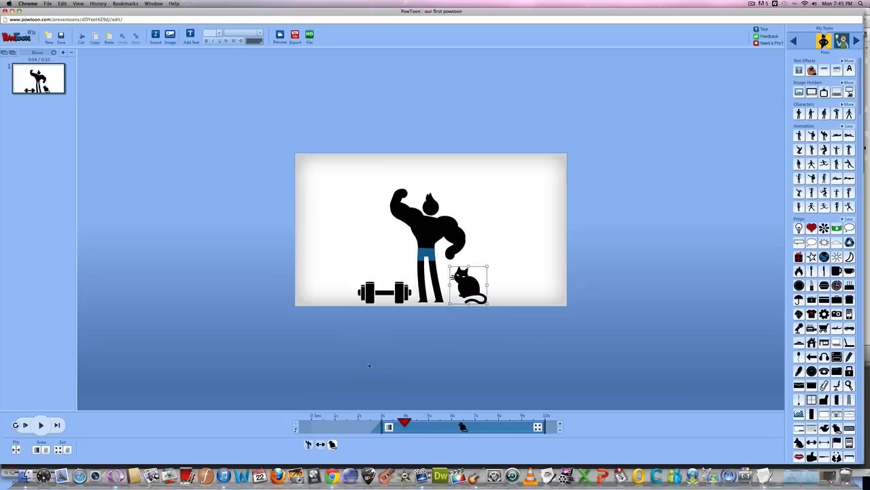
Delay the barbell's entrance to 3 seconds on the timeline and set its entrance effect to Fade
{"action": "left_click", "coordinate": [320, 444]}
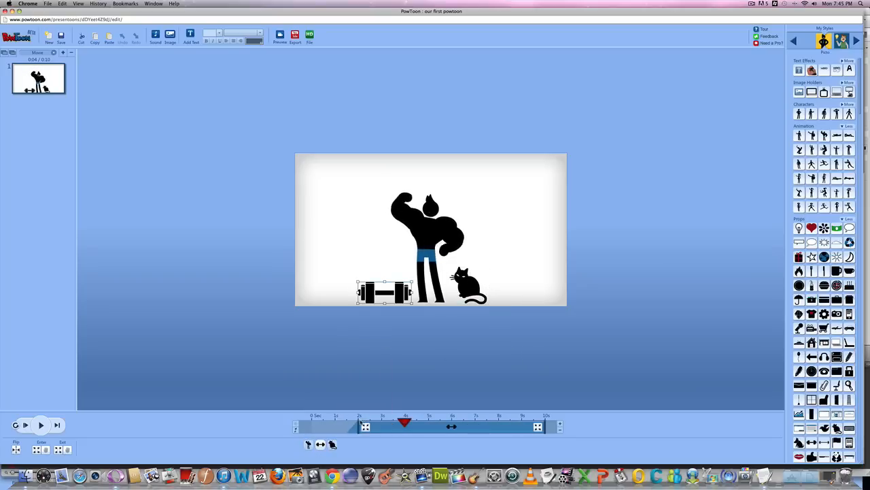
{"action": "left_click_drag", "start_coordinate": [360, 422], "coordinate": [383, 423]}
{"action": "left_click", "coordinate": [387, 427]}
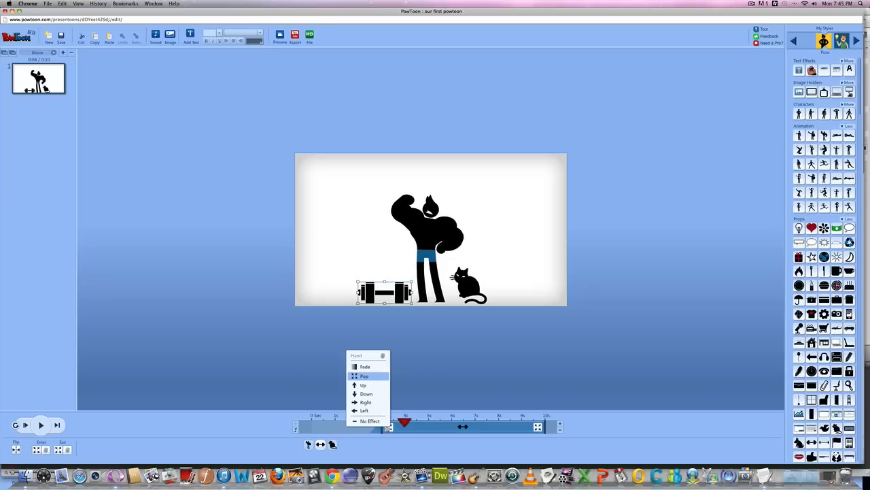
{"action": "left_click", "coordinate": [365, 366]}
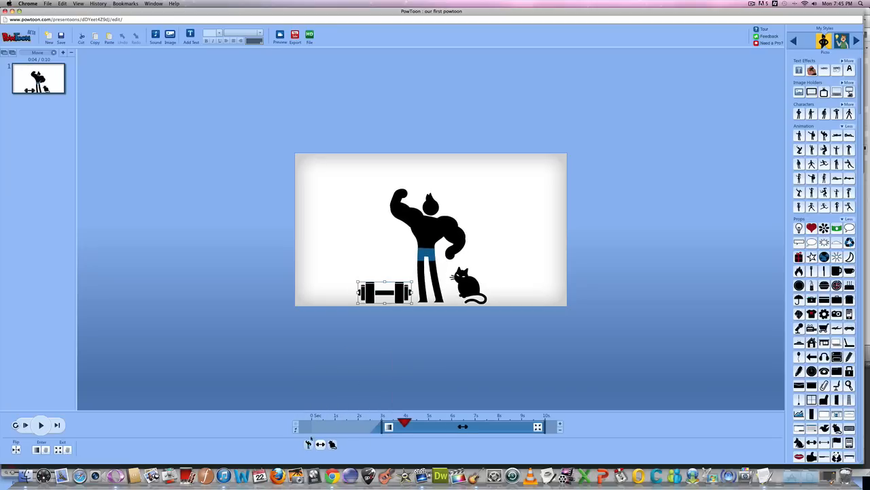
Shorten the cat's time on the timeline so that it exits at 9 seconds, and set its exit effect to Down
{"action": "left_click", "coordinate": [308, 444]}
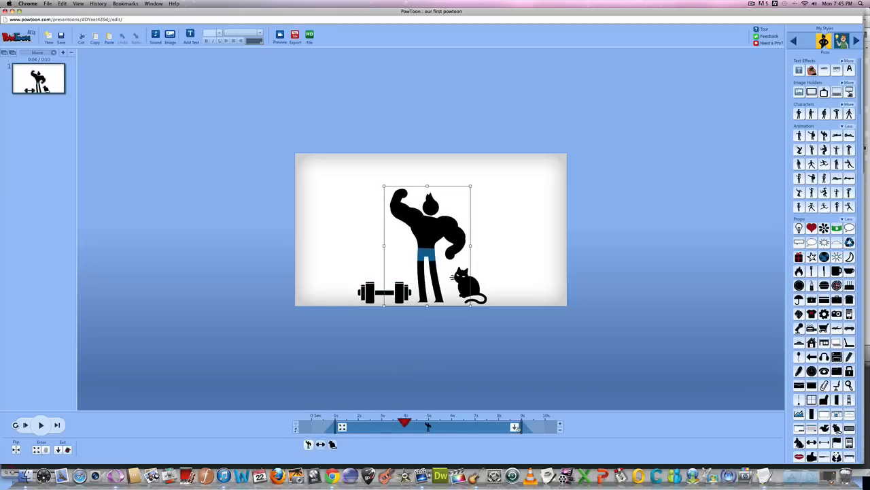
{"action": "left_click", "coordinate": [333, 443]}
{"action": "left_click_drag", "start_coordinate": [544, 431], "coordinate": [520, 429]}
{"action": "left_click", "coordinate": [515, 427]}
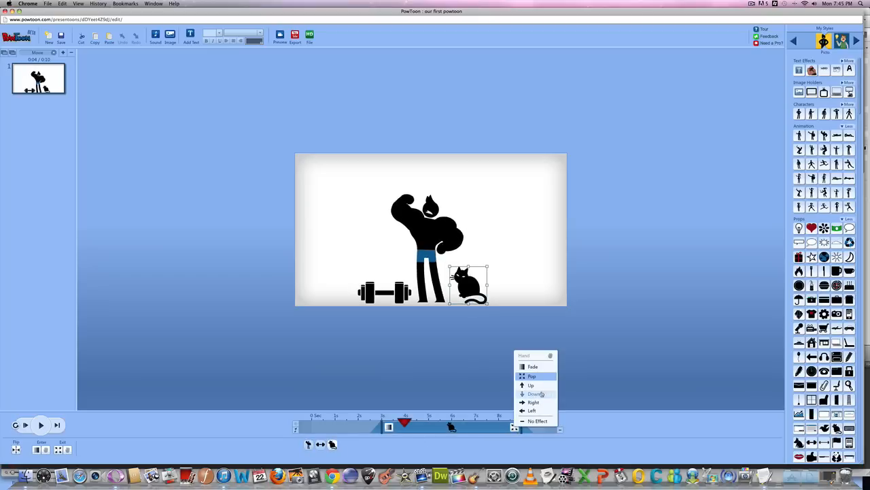
{"action": "left_click", "coordinate": [541, 393]}
Make the barbell exit at 9 seconds with the Up effect and preview the slide
{"action": "left_click", "coordinate": [321, 444]}
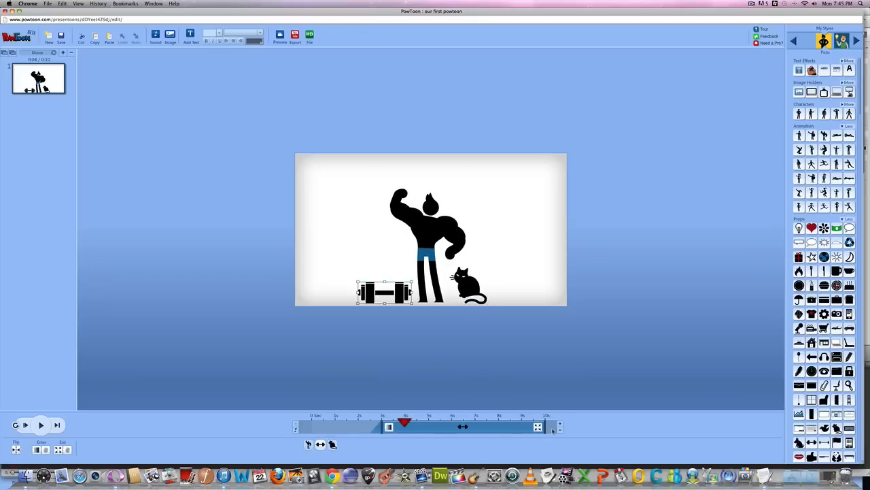
{"action": "left_click_drag", "start_coordinate": [537, 427], "coordinate": [515, 427]}
{"action": "left_click", "coordinate": [514, 427]}
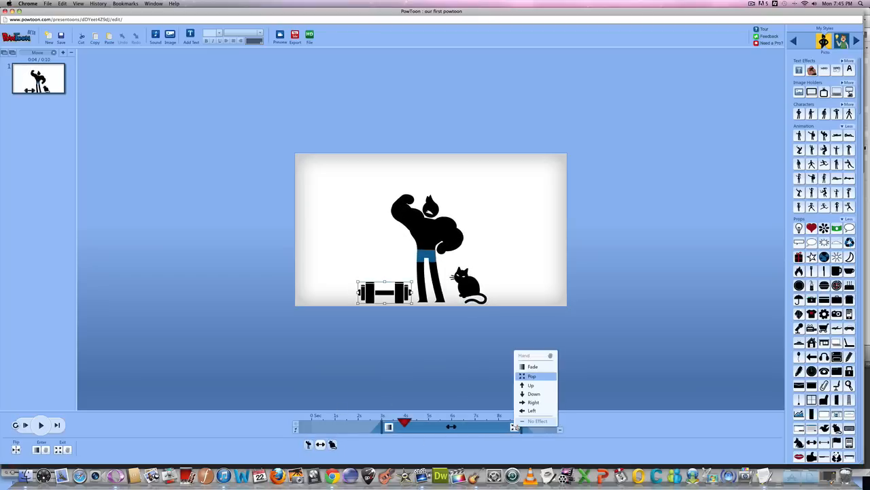
{"action": "left_click", "coordinate": [532, 386]}
{"action": "left_click", "coordinate": [466, 377]}
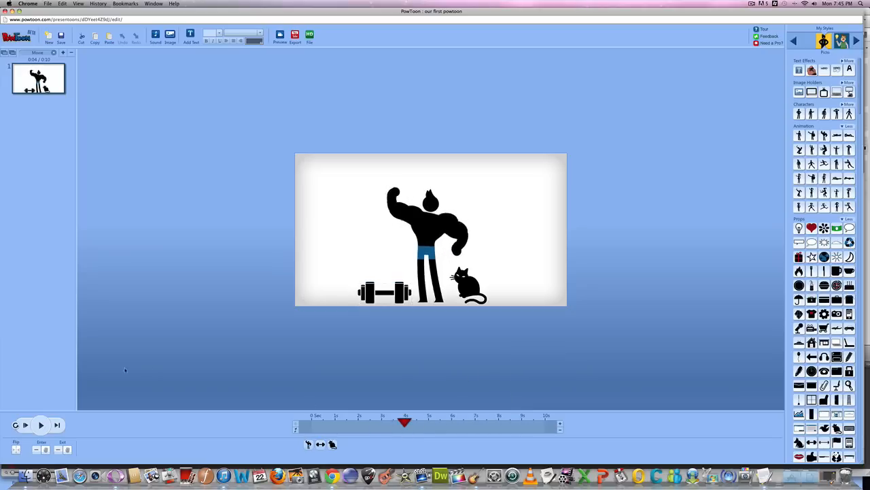
{"action": "left_click", "coordinate": [38, 424]}
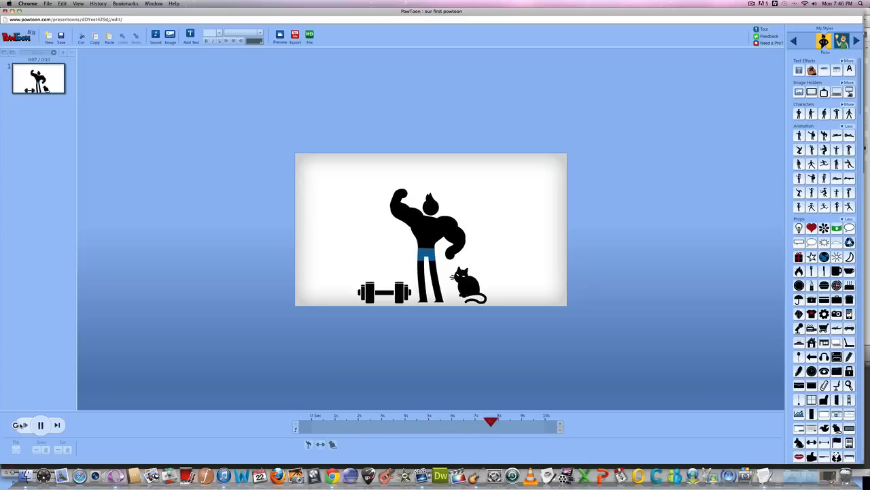
{"action": "left_click", "coordinate": [191, 35]}
{"action": "double_click", "coordinate": [348, 231]}
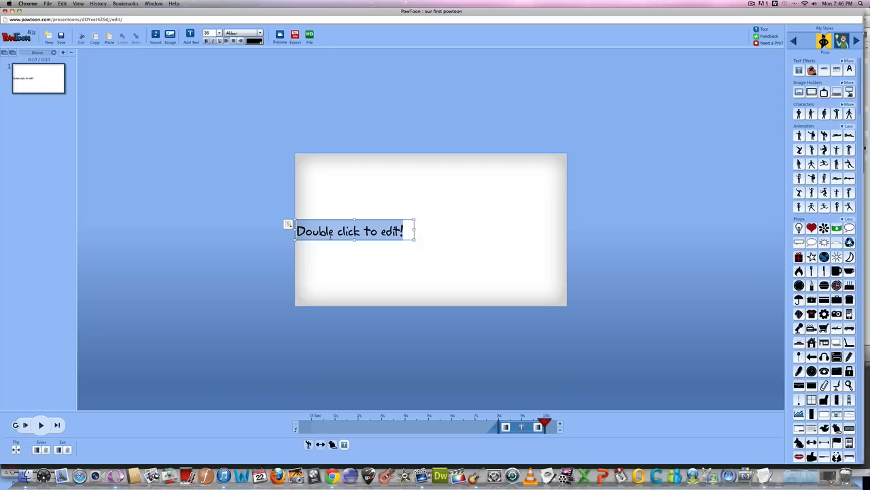
{"action": "type", "text": "grrrrr"}
{"action": "left_click", "coordinate": [405, 274]}
{"action": "left_click", "coordinate": [325, 236]}
{"action": "key", "text": "Delete"}
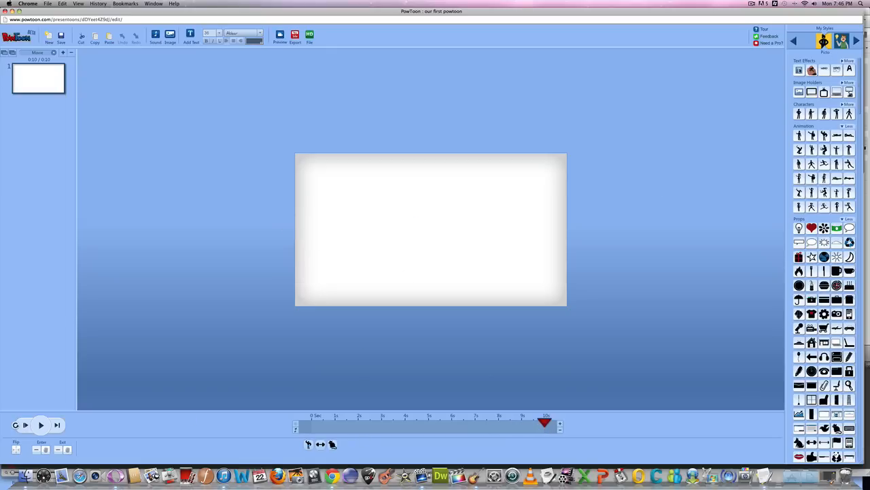
Add a Letters bouncing text effect to the part of the slide where the cat appears, reading "I'm a Beast!"
{"action": "left_click", "coordinate": [40, 425]}
{"action": "left_click", "coordinate": [41, 425]}
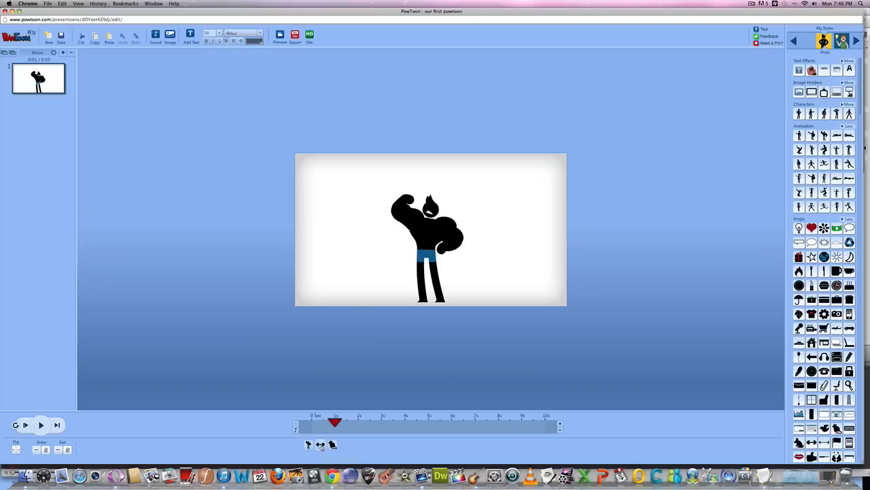
{"action": "left_click", "coordinate": [333, 444]}
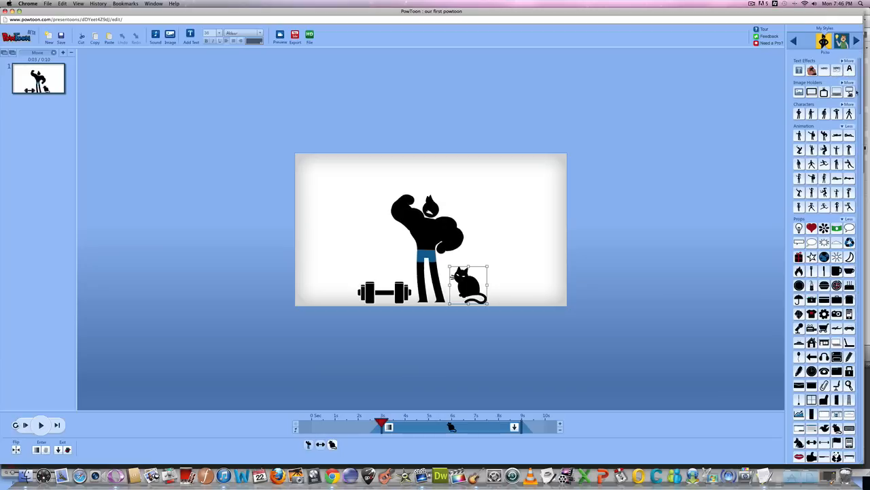
{"action": "left_click", "coordinate": [849, 70]}
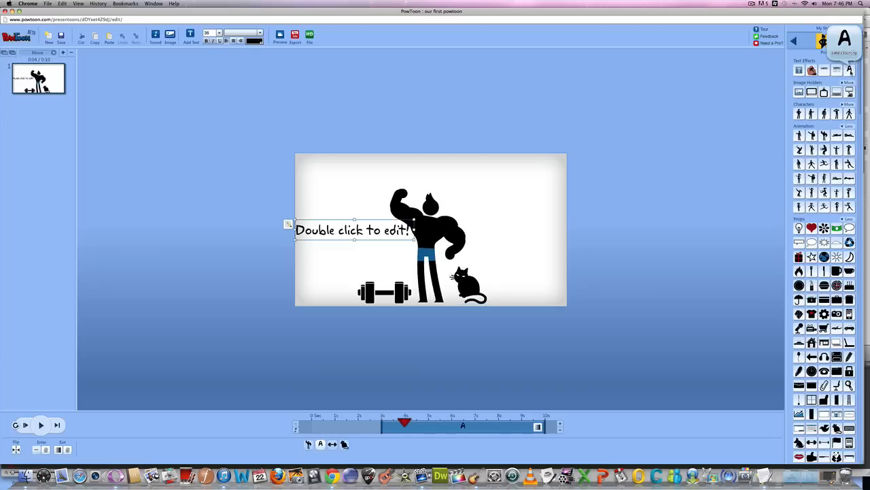
{"action": "double_click", "coordinate": [320, 230]}
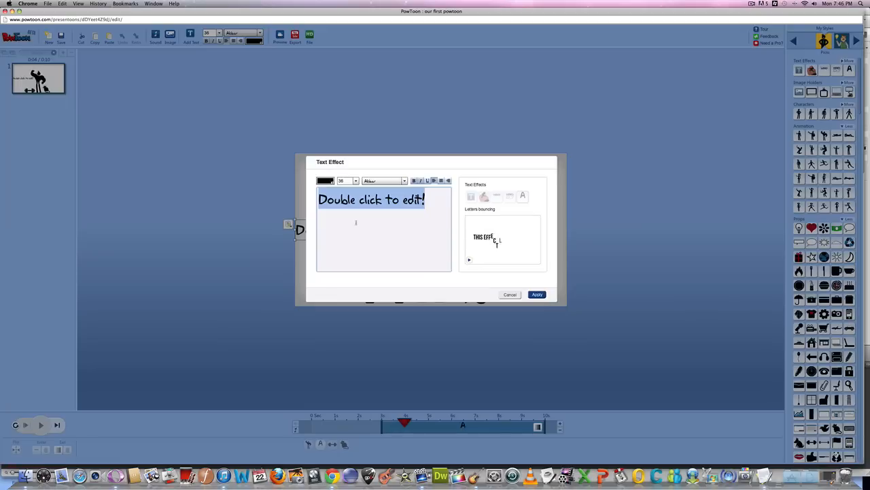
{"action": "type", "text": "I'm a Beast!"}
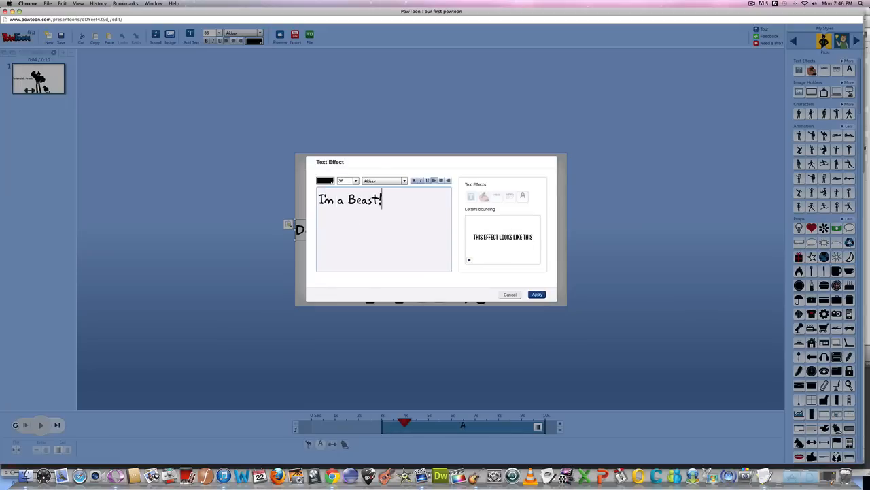
Format the "I'm a Beast!" text in the Mocha Mattari font at size 96 and apply the text effect
{"action": "left_click_drag", "start_coordinate": [385, 201], "coordinate": [246, 181]}
{"action": "left_click", "coordinate": [403, 181]}
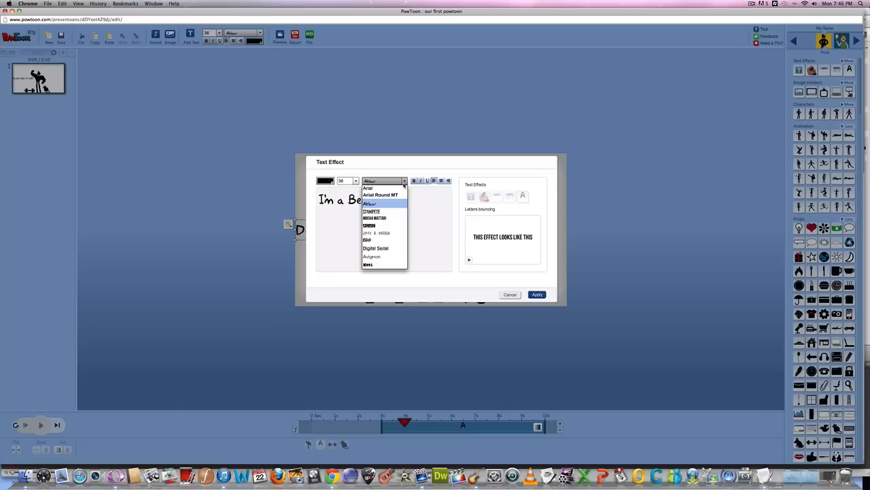
{"action": "left_click", "coordinate": [376, 225]}
{"action": "left_click", "coordinate": [404, 181]}
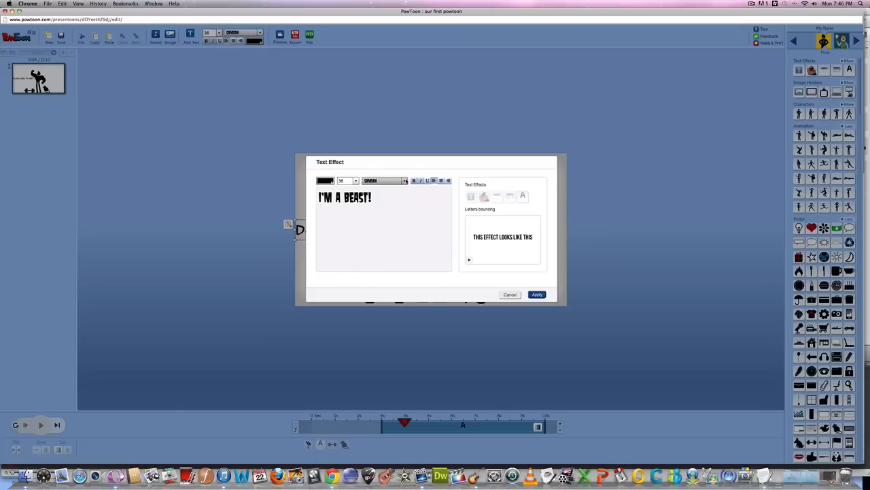
{"action": "left_click", "coordinate": [384, 214]}
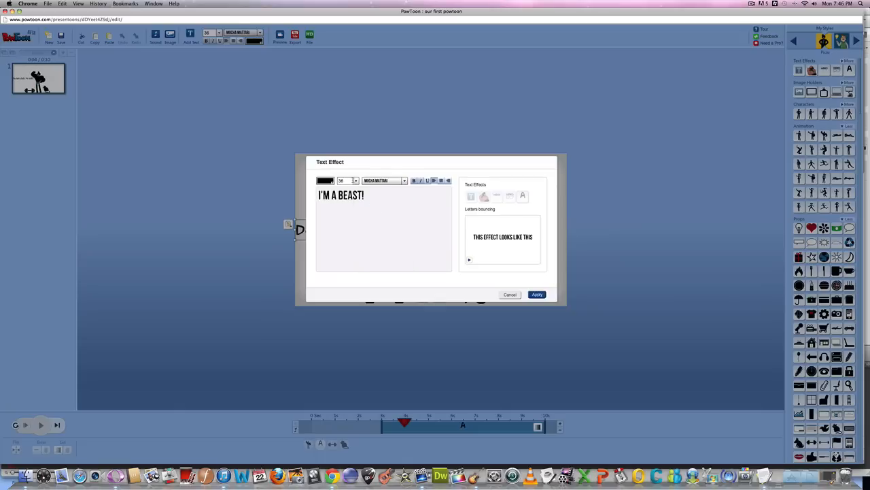
{"action": "left_click", "coordinate": [354, 180]}
{"action": "left_click", "coordinate": [345, 220]}
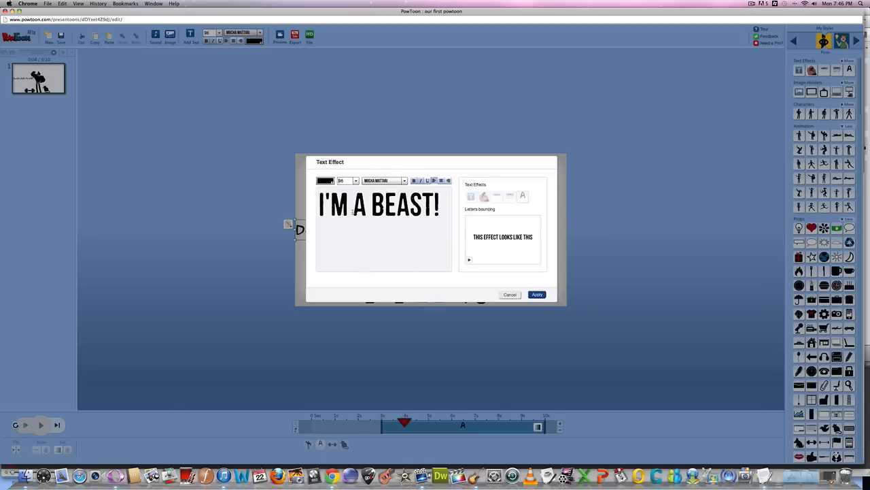
{"action": "left_click", "coordinate": [539, 296]}
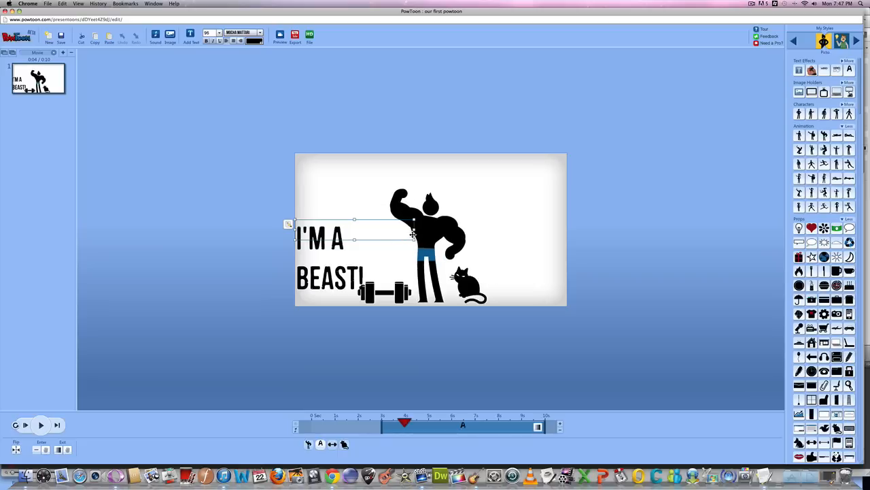
Widen the text box so that "I'm a Beast!" fits on one line, and place it above the muscleman's head
{"action": "left_click_drag", "start_coordinate": [422, 229], "coordinate": [488, 229]}
{"action": "left_click_drag", "start_coordinate": [385, 236], "coordinate": [462, 173]}
{"action": "left_click", "coordinate": [519, 237]}
{"action": "left_click", "coordinate": [468, 176]}
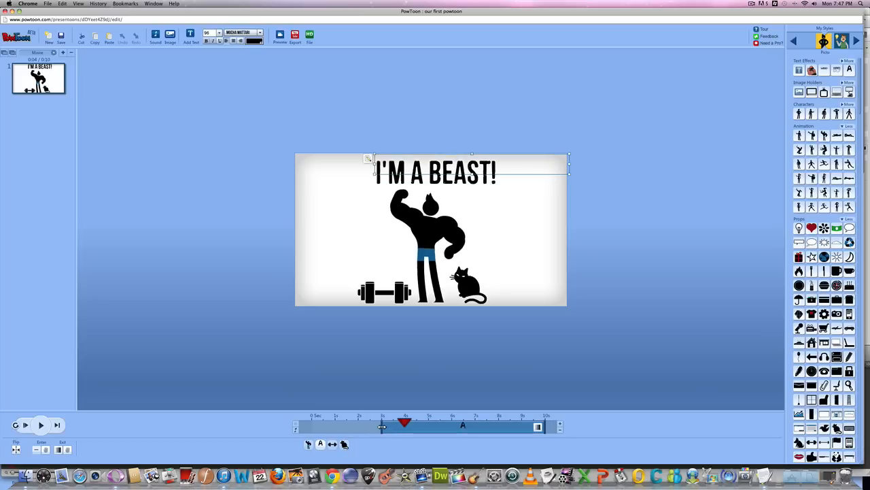
Time the "I'm a Beast!" text from 2 to 9 seconds with a Down exit effect, and preview the slide
{"action": "left_click_drag", "start_coordinate": [544, 426], "coordinate": [521, 426]}
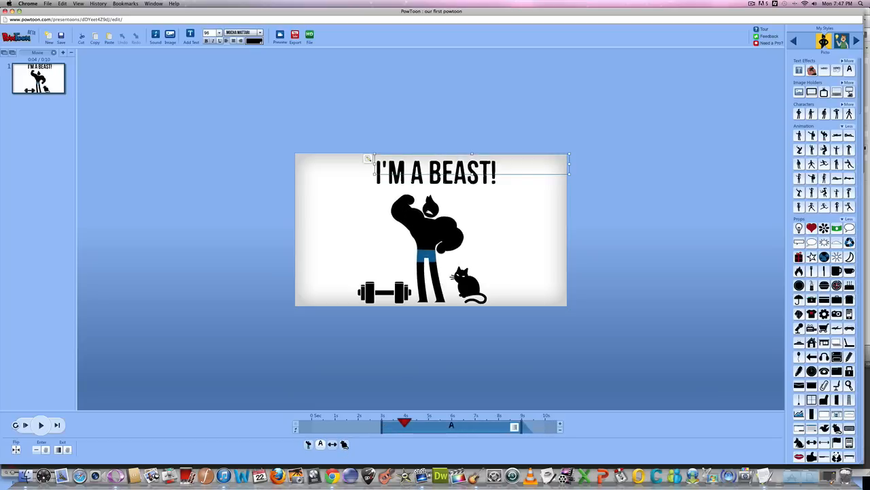
{"action": "left_click", "coordinate": [514, 427]}
{"action": "left_click", "coordinate": [534, 394]}
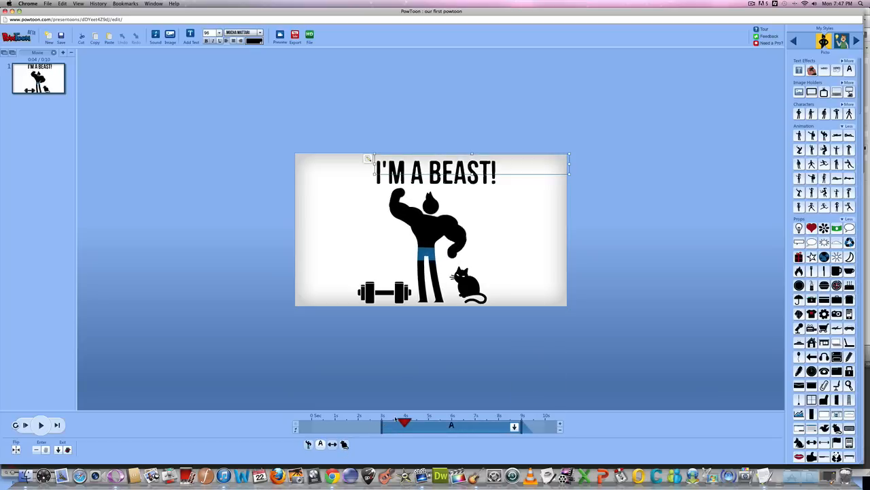
{"action": "left_click_drag", "start_coordinate": [381, 423], "coordinate": [359, 425]}
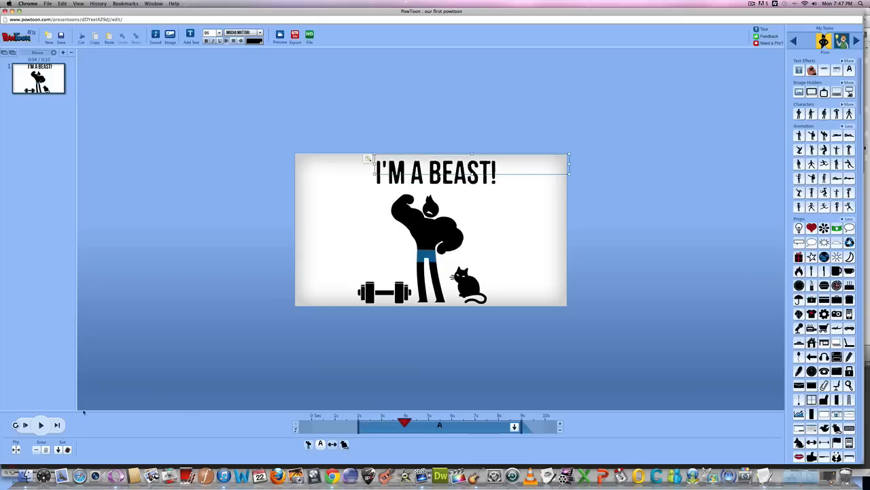
{"action": "left_click", "coordinate": [25, 425]}
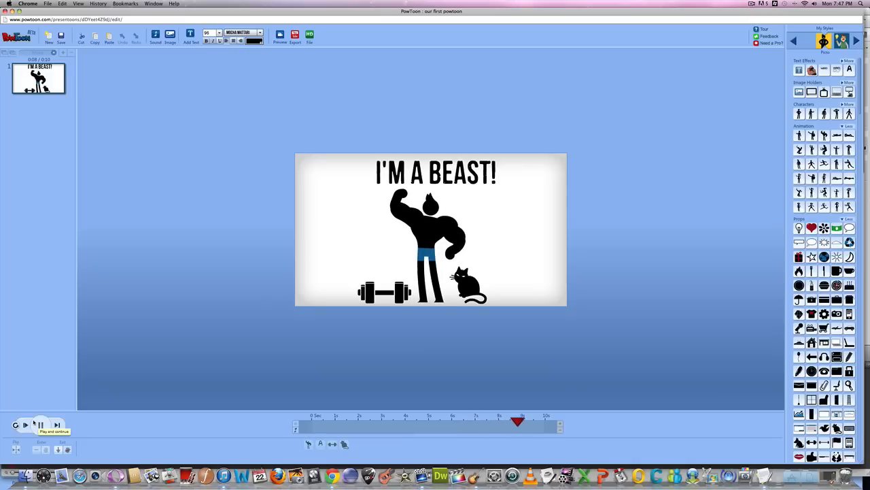
Add the free "A New Beginning" track as the project's background soundtrack, and play the slide from the start with the music
{"action": "left_click", "coordinate": [32, 422]}
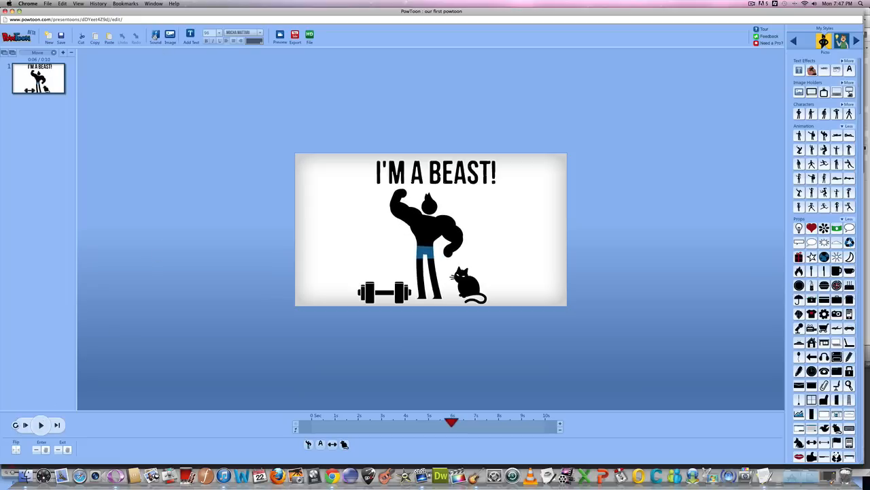
{"action": "left_click", "coordinate": [155, 35]}
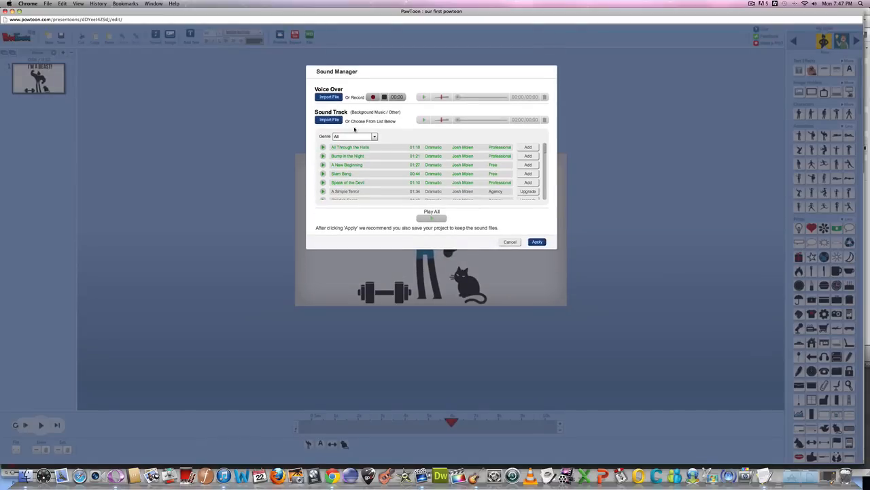
{"action": "scroll", "coordinate": [545, 150], "scroll_direction": "down", "scroll_amount": 8}
{"action": "scroll", "coordinate": [545, 152], "scroll_direction": "up", "scroll_amount": 6}
{"action": "left_click", "coordinate": [526, 165]}
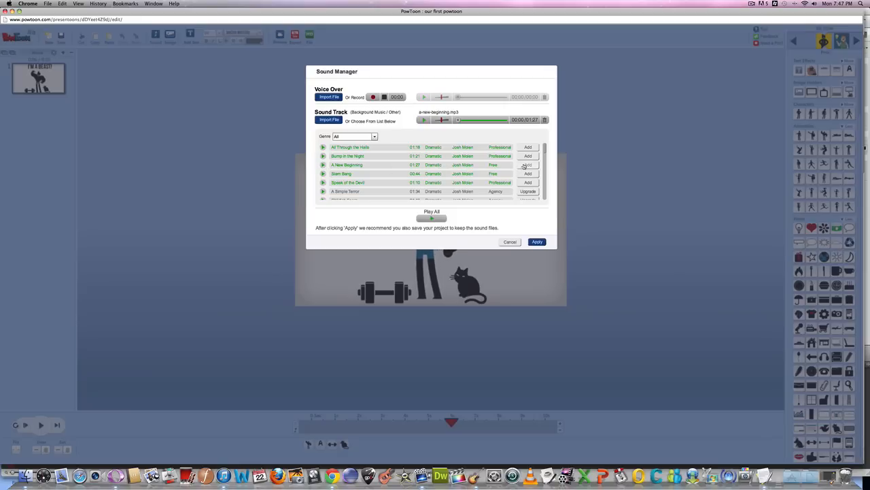
{"action": "left_click", "coordinate": [537, 241]}
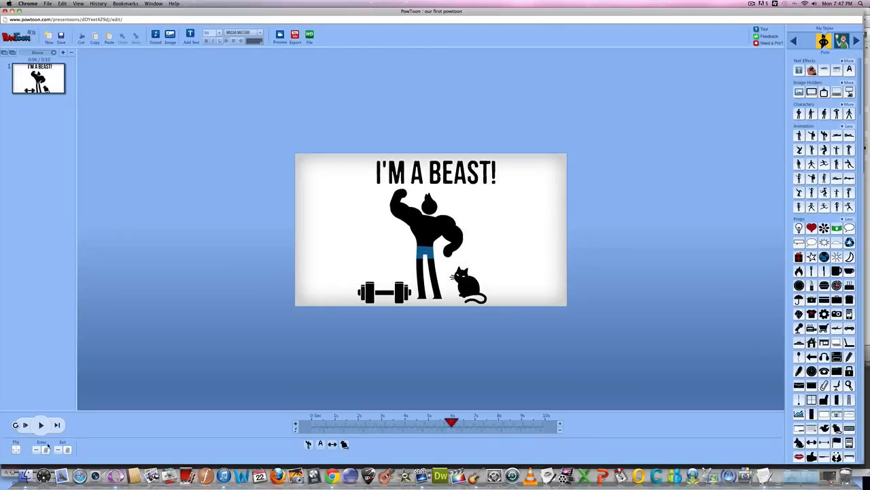
{"action": "left_click", "coordinate": [15, 425]}
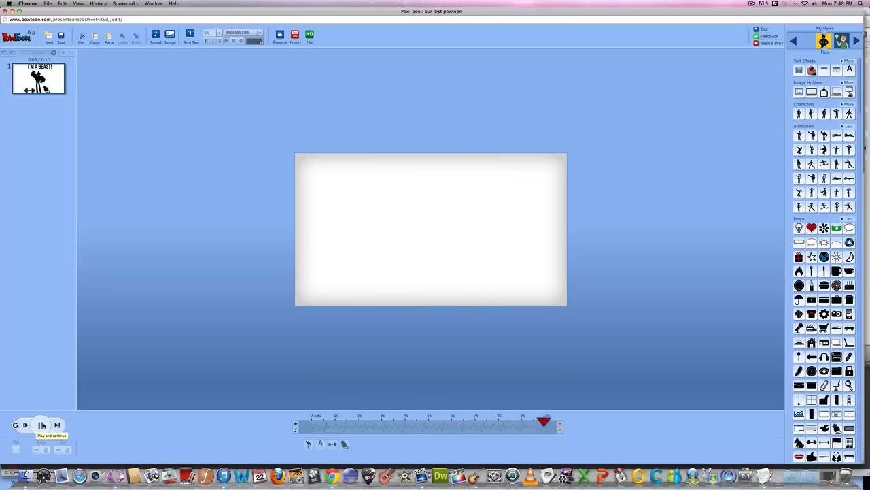
Save the project and play its full preview on the PowToon web page, returning to the editor when it ends
{"action": "left_click", "coordinate": [61, 38]}
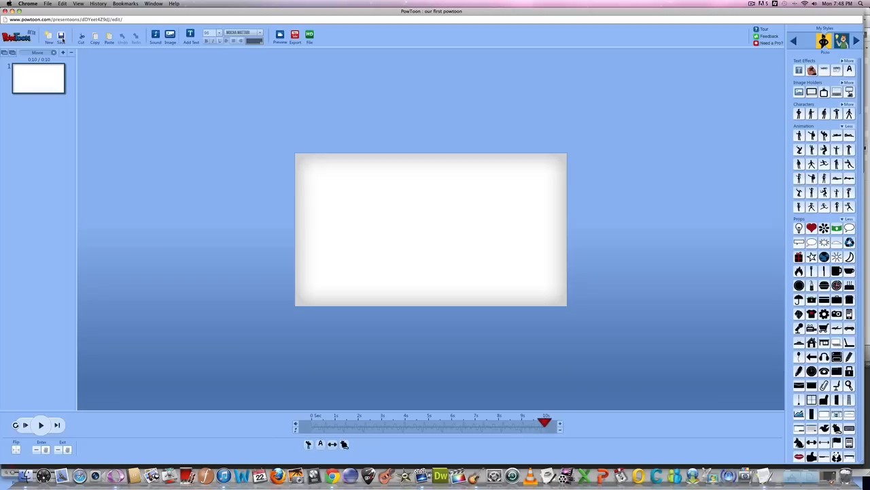
{"action": "left_click", "coordinate": [279, 37]}
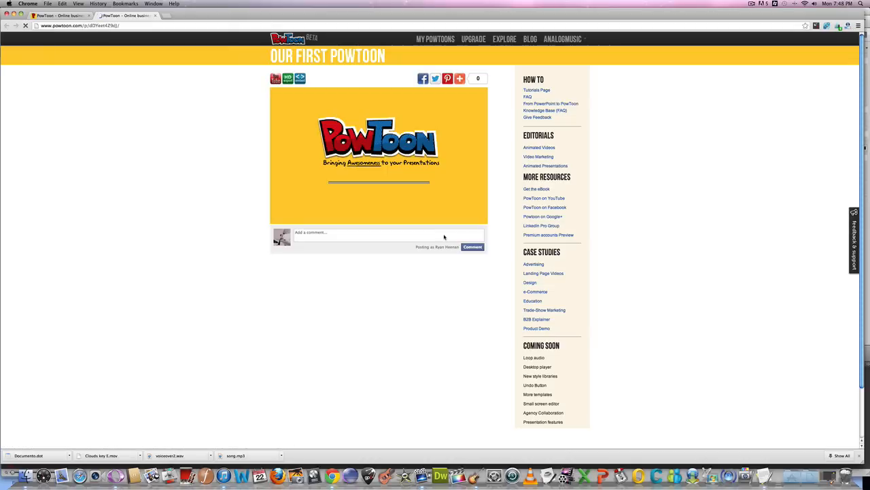
{"action": "left_click", "coordinate": [314, 217]}
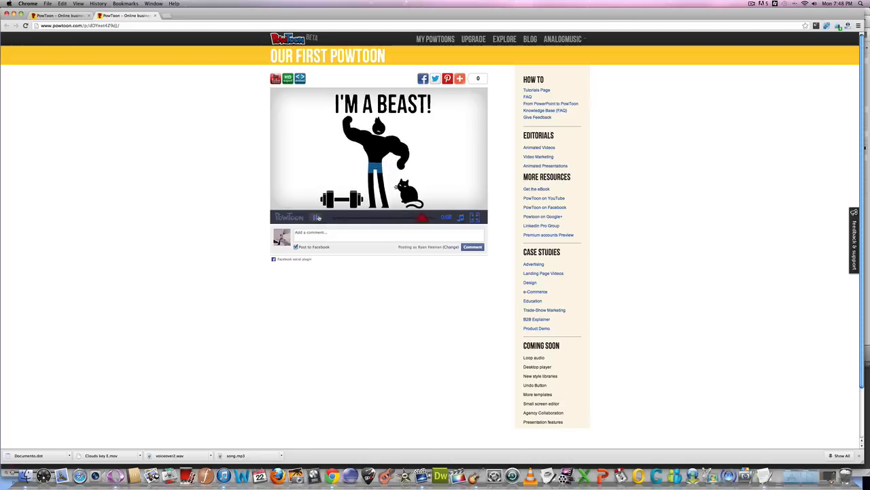
{"action": "left_click_drag", "start_coordinate": [223, 10], "coordinate": [213, 48]}
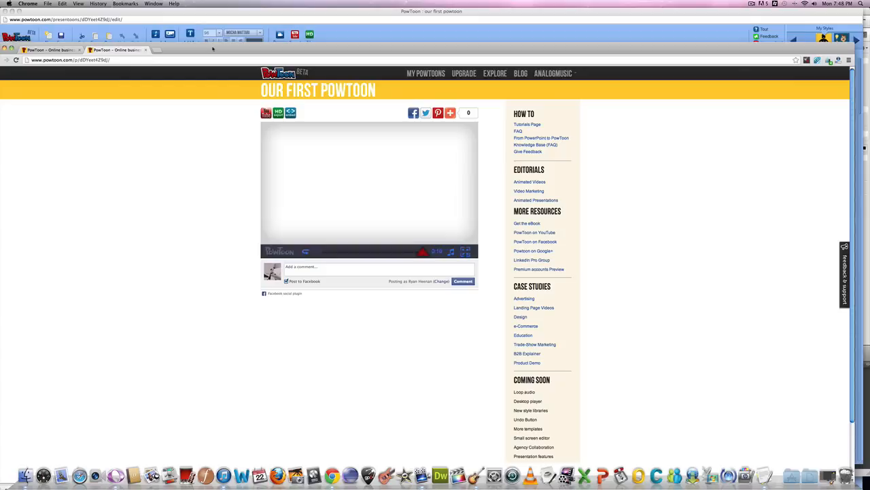
{"action": "left_click", "coordinate": [263, 15]}
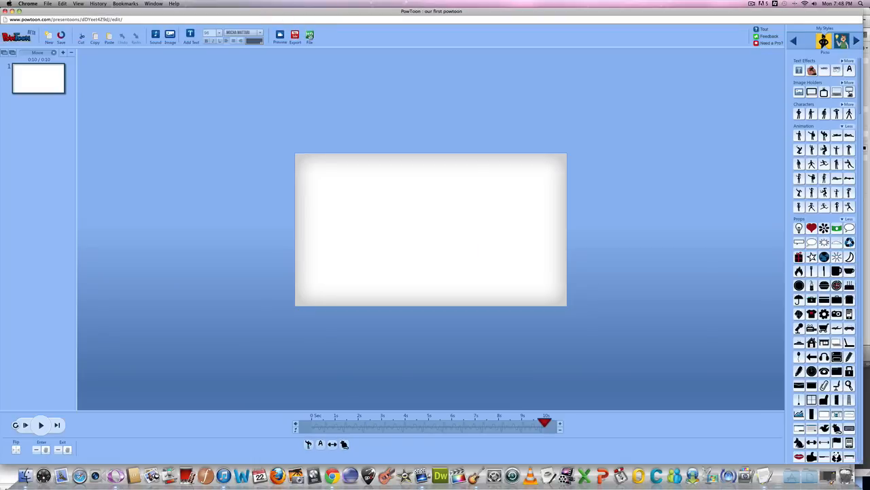
Examine the export quality, YouTube upload and downloadable file options, and close them without exporting
{"action": "left_click", "coordinate": [310, 35]}
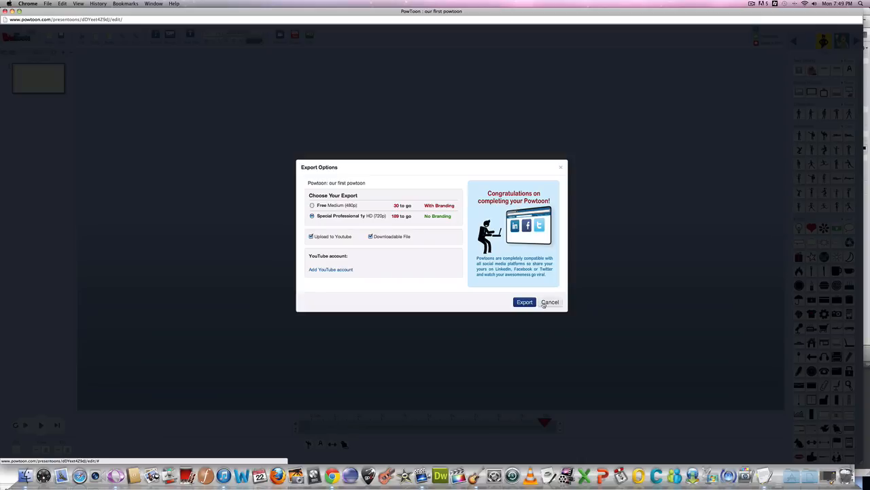
{"action": "left_click", "coordinate": [544, 303]}
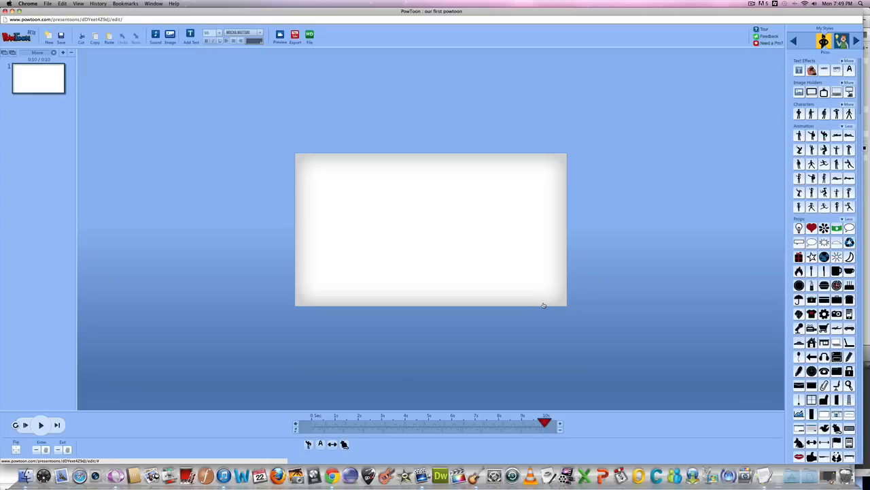